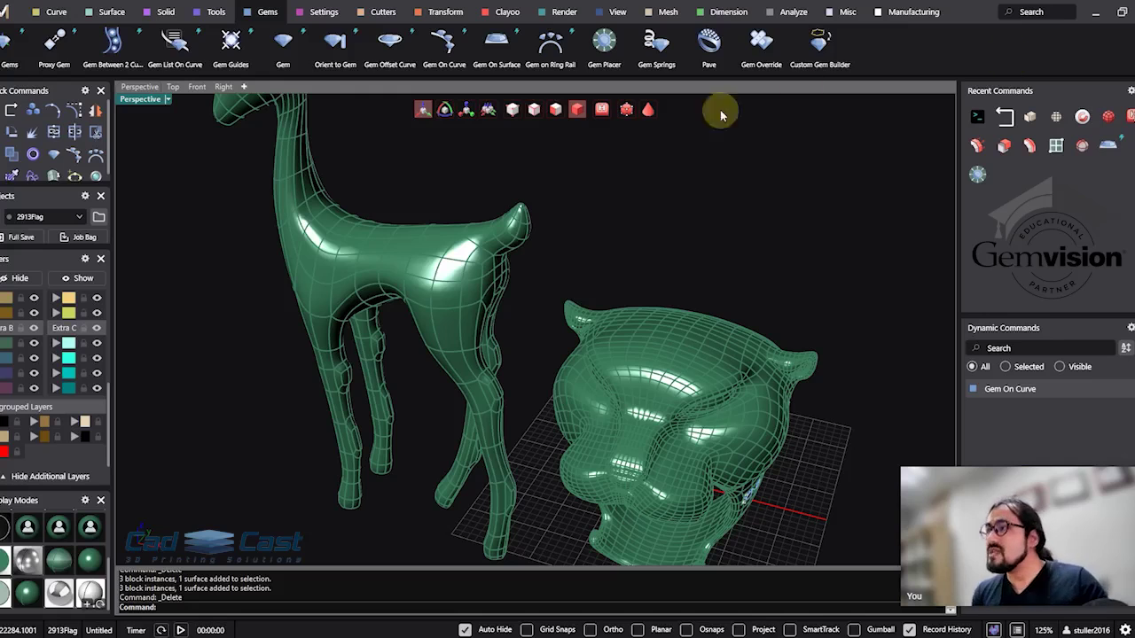
# Create a flat rectangular plane surface beside the animal head by picking two opposite corners.
pyautogui.moveTo(601, 261); pyautogui.dragTo(459, 174, button='right')
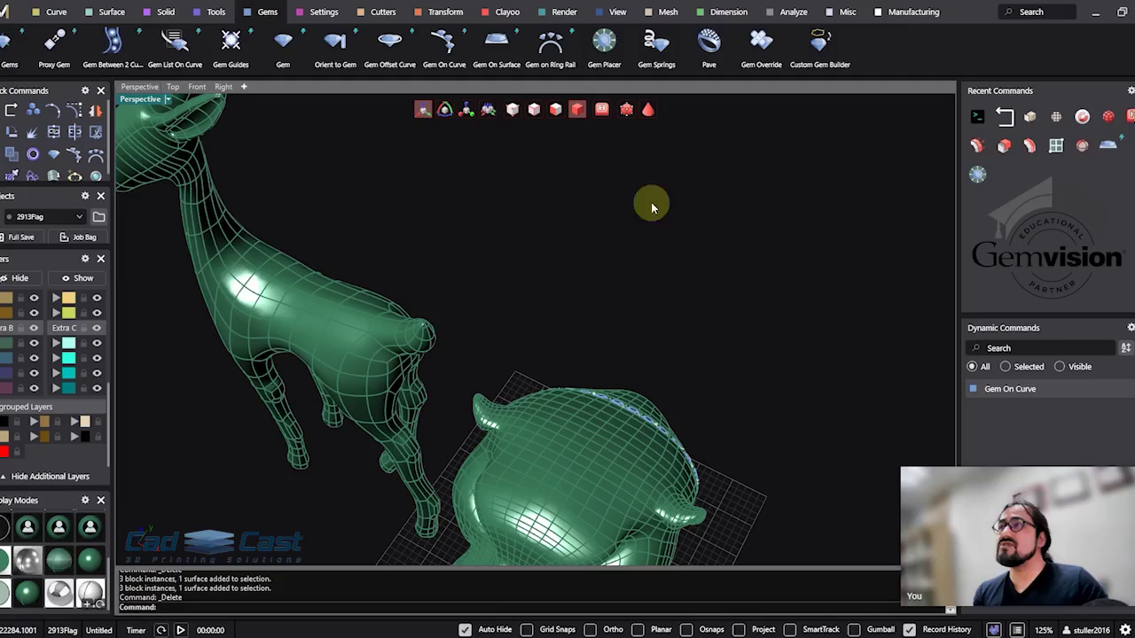
pyautogui.click(112, 11)
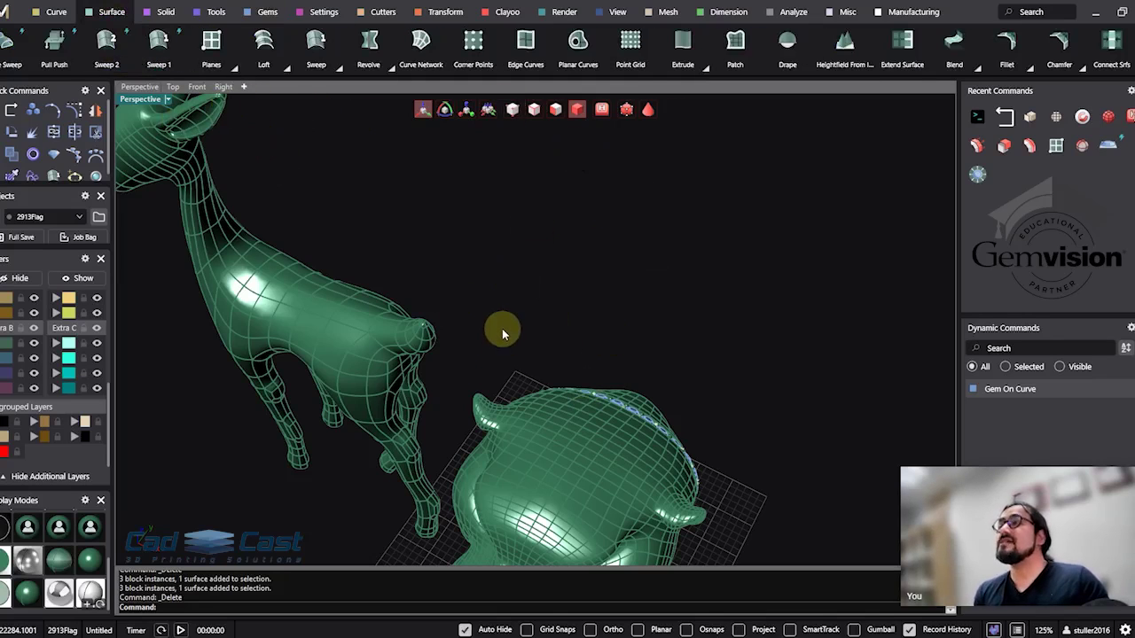
pyautogui.keyDown('shift'); pyautogui.moveTo(545, 303); pyautogui.dragTo(532, 313, button='right'); pyautogui.keyUp('shift')
pyautogui.scroll(-2, 593, 281)
pyautogui.moveTo(593, 276)
pyautogui.keyDown('shift'); pyautogui.mouseDown(button='right')
pyautogui.moveTo(600, 267)
pyautogui.moveTo(639, 338)
pyautogui.moveTo(614, 278)
pyautogui.moveTo(654, 308)
pyautogui.moveTo(590, 254)
pyautogui.mouseUp(button='right'); pyautogui.keyUp('shift')
pyautogui.click(590, 253)
pyautogui.click(874, 426)
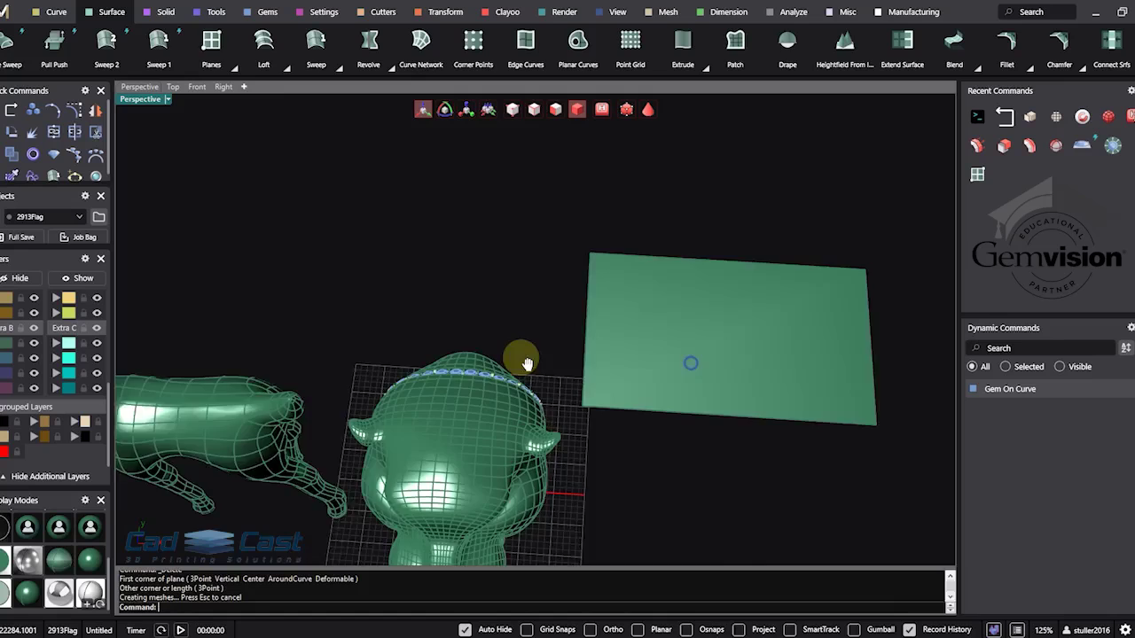
# Place a cluster of six 2 mm round gems on the rectangular plane with Gem on Surface.
pyautogui.moveTo(527, 364); pyautogui.dragTo(515, 330, button='right')
pyautogui.click(514, 330)
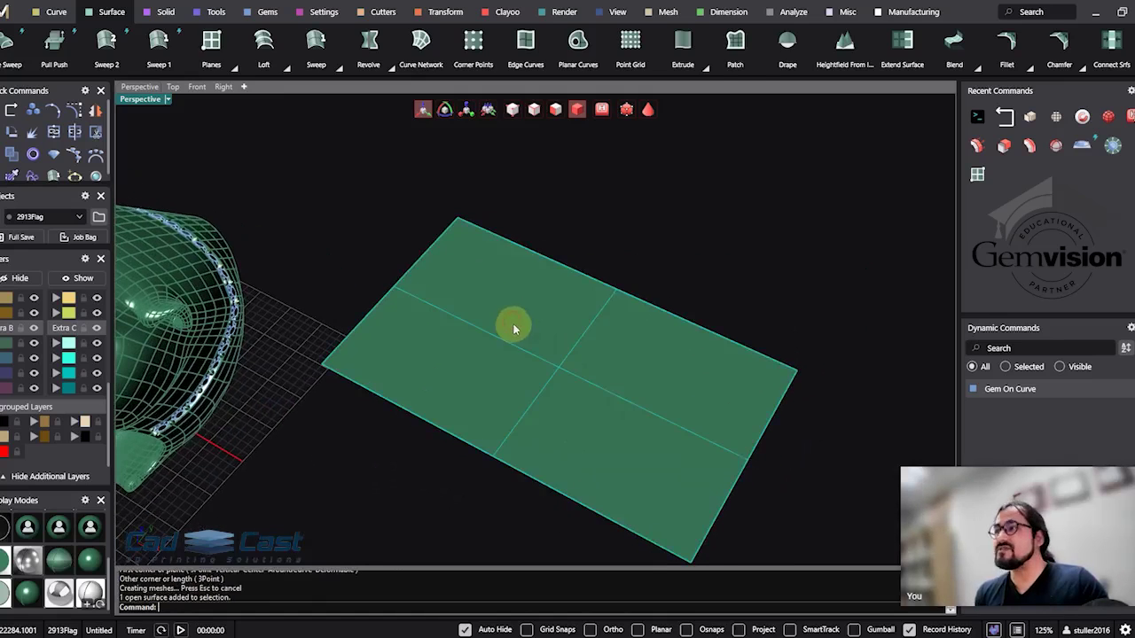
pyautogui.rightClick(514, 330)
pyautogui.click(537, 401)
pyautogui.scroll(3, 495, 385)
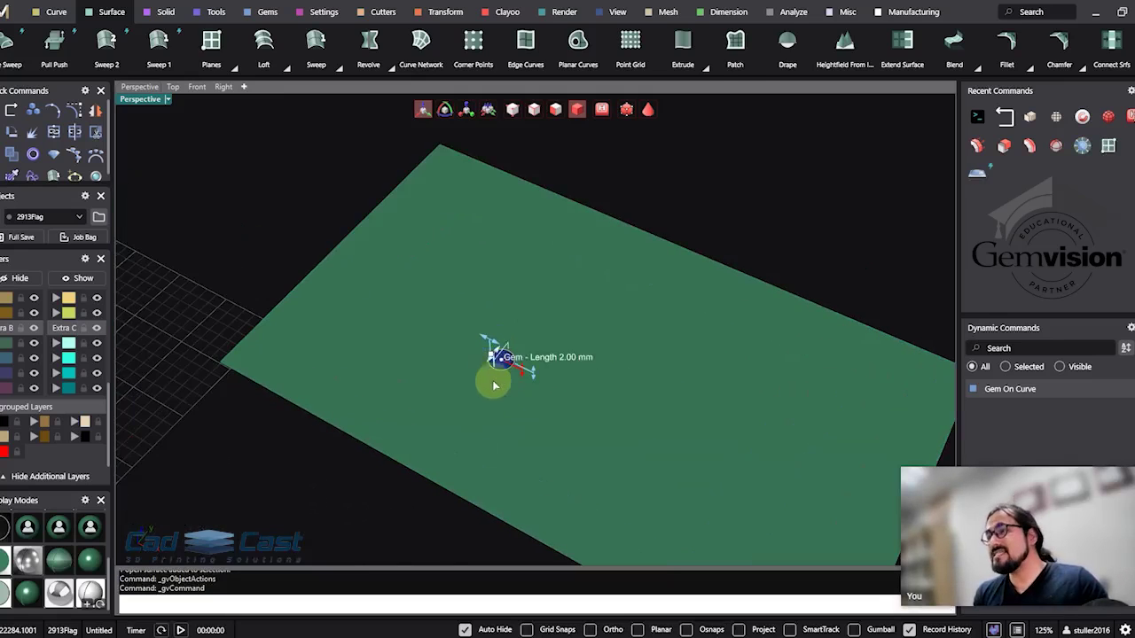
pyautogui.scroll(3, 506, 388)
pyautogui.click(526, 379)
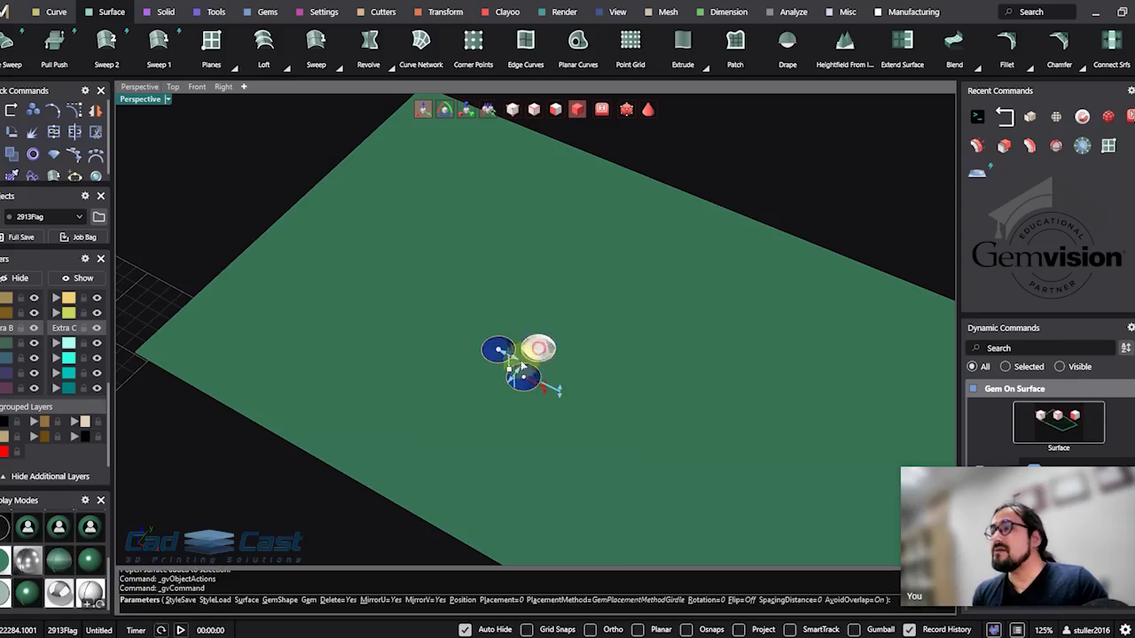
pyautogui.click(538, 349)
pyautogui.click(484, 378)
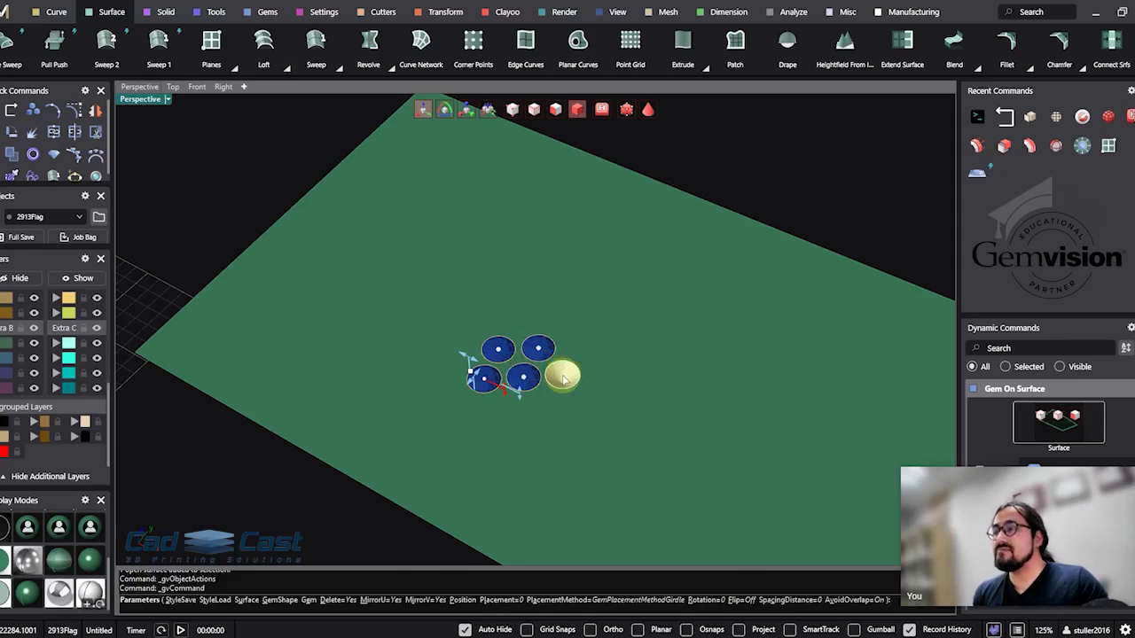
pyautogui.click(563, 378)
pyautogui.click(504, 408)
pyautogui.rightClick(560, 423)
pyautogui.moveTo(560, 423); pyautogui.dragTo(544, 406, button='right')
pyautogui.keyDown('shift'); pyautogui.moveTo(532, 361); pyautogui.dragTo(503, 288, button='right'); pyautogui.keyUp('shift')
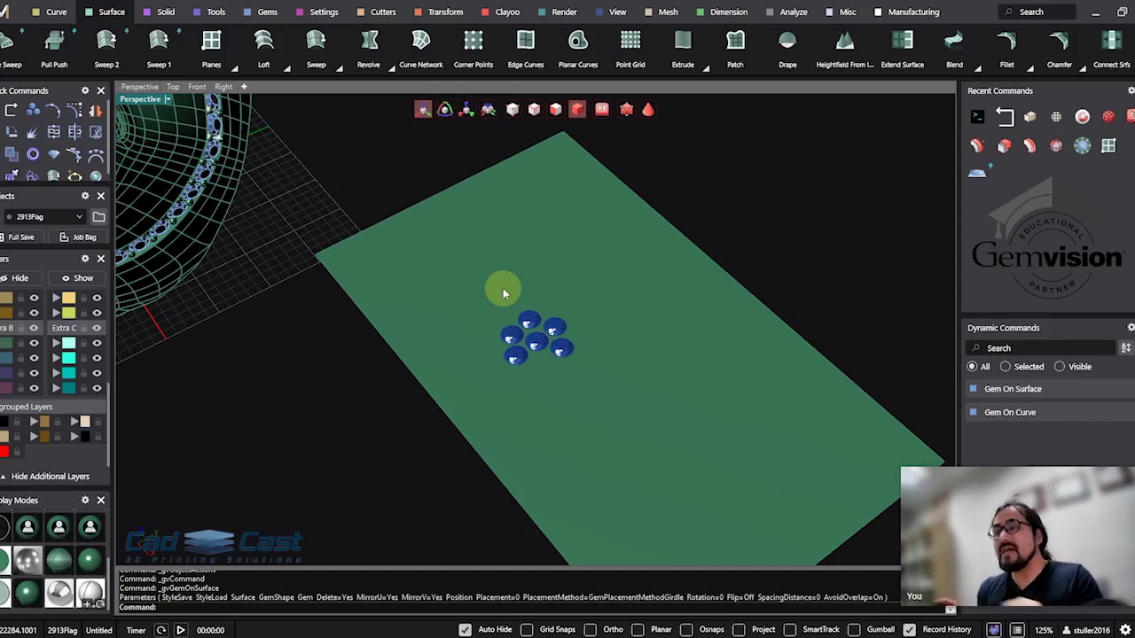
pyautogui.moveTo(608, 307); pyautogui.dragTo(596, 321, button='right')
pyautogui.click(596, 320)
pyautogui.scroll(-3, 590, 317)
pyautogui.rightClick(630, 331)
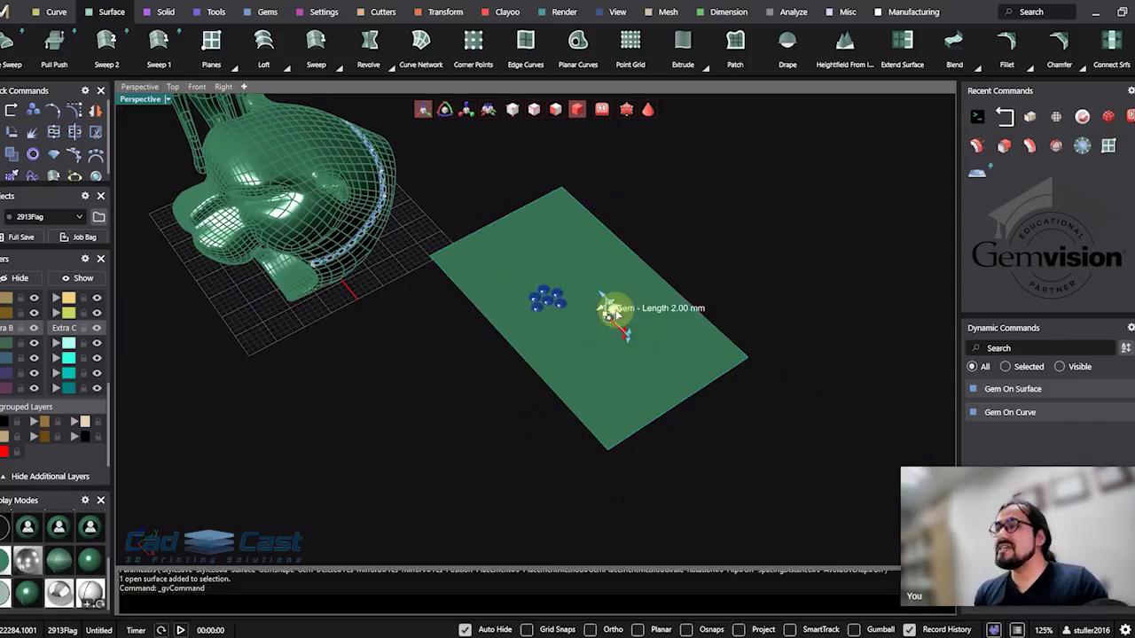
pyautogui.press('Escape')
# Move the rectangular plane sideways towards the animal head, and select the plane together with its six gems.
pyautogui.moveTo(608, 336); pyautogui.dragTo(470, 413)
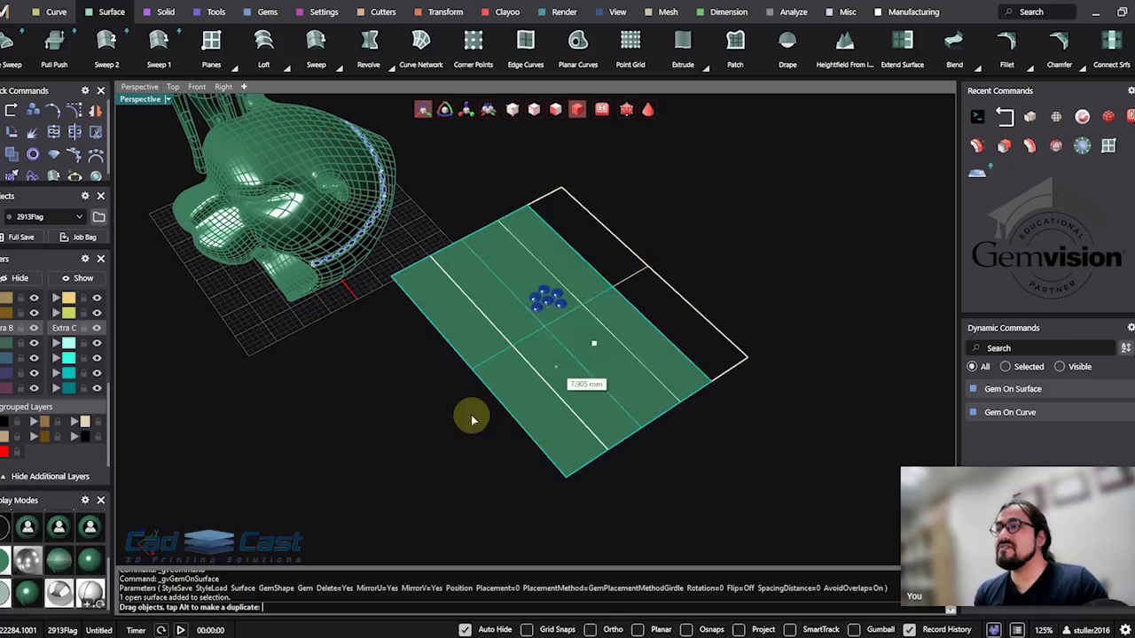
pyautogui.moveTo(410, 391); pyautogui.dragTo(411, 297, button='right')
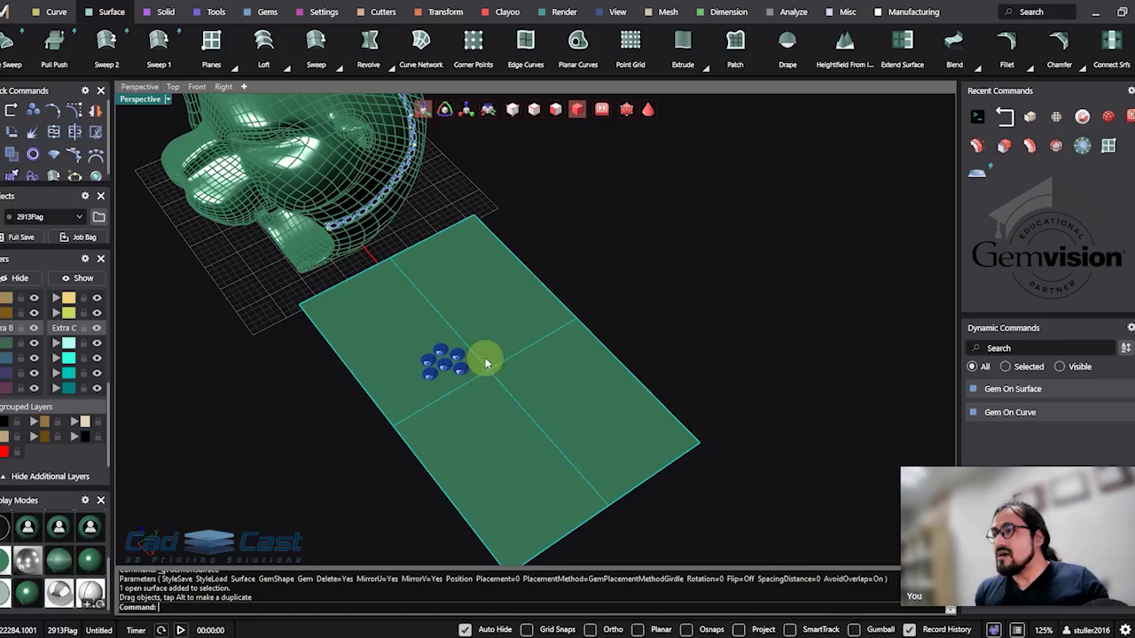
pyautogui.moveTo(481, 350); pyautogui.dragTo(695, 186, button='right')
pyautogui.moveTo(695, 185); pyautogui.dragTo(580, 380)
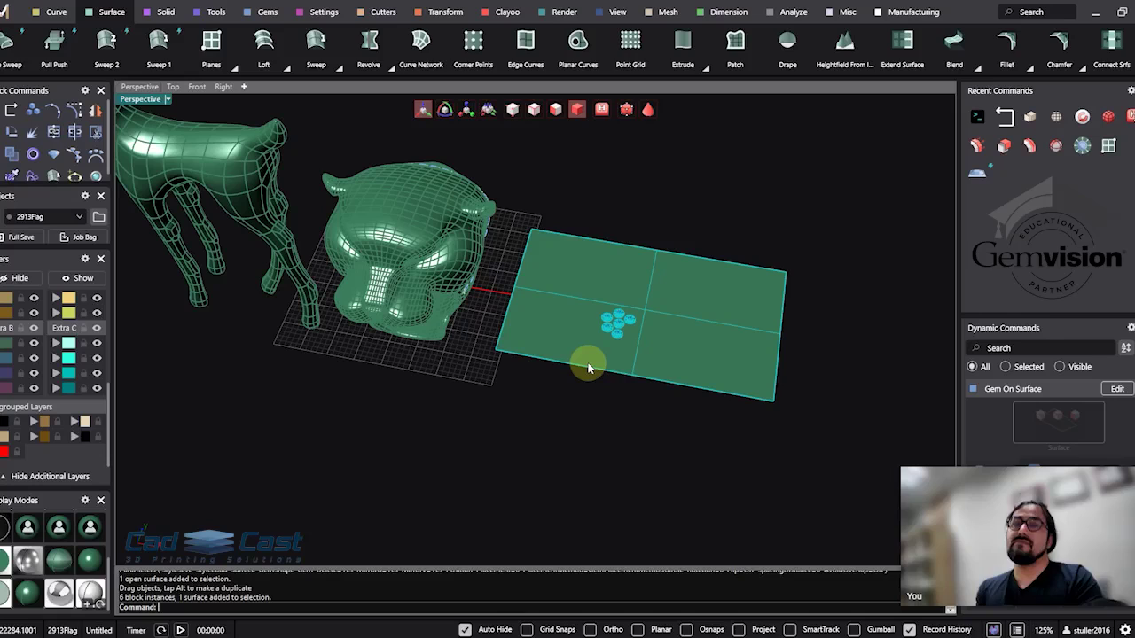
# Try to place gems on the deer's flank with Gem on Surface.
pyautogui.keyDown('shift'); pyautogui.moveTo(524, 355); pyautogui.dragTo(860, 426, button='right'); pyautogui.keyUp('shift')
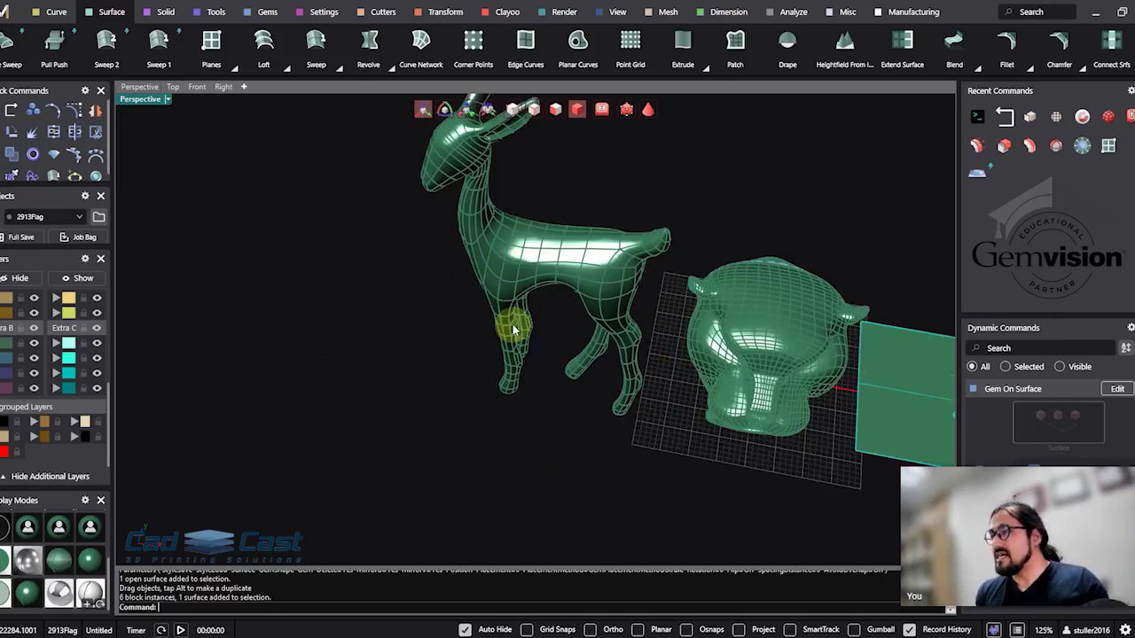
pyautogui.scroll(4, 513, 326)
pyautogui.keyDown('shift'); pyautogui.moveTo(522, 291); pyautogui.dragTo(505, 446, button='right'); pyautogui.keyUp('shift')
pyautogui.scroll(2, 506, 443)
pyautogui.click(520, 435)
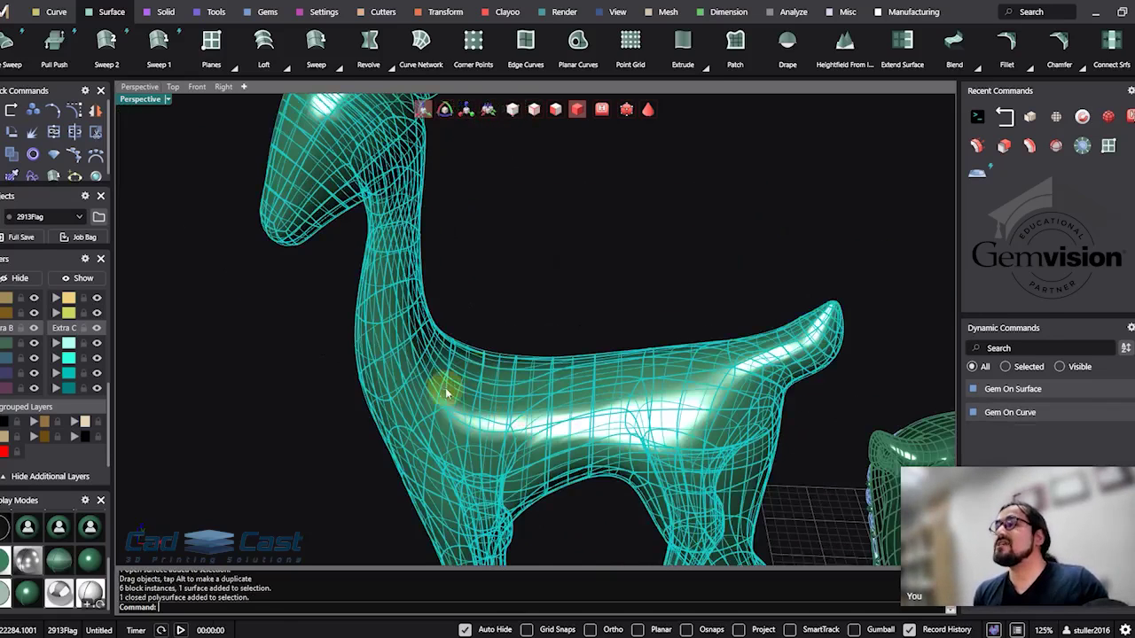
pyautogui.click(534, 326)
pyautogui.scroll(3, 541, 399)
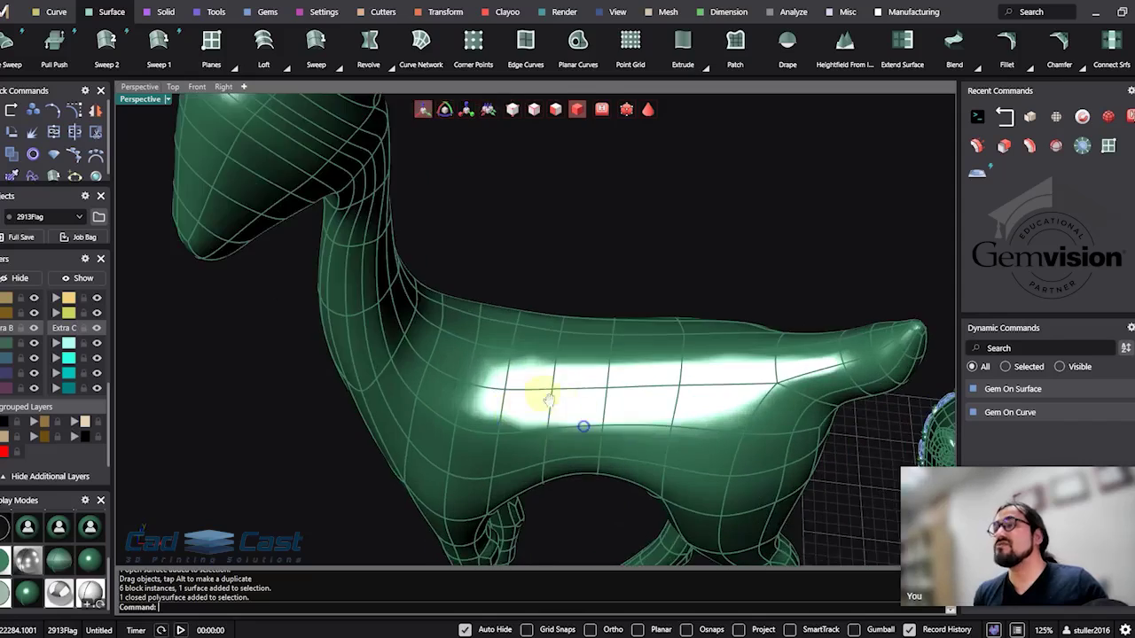
pyautogui.click(479, 378)
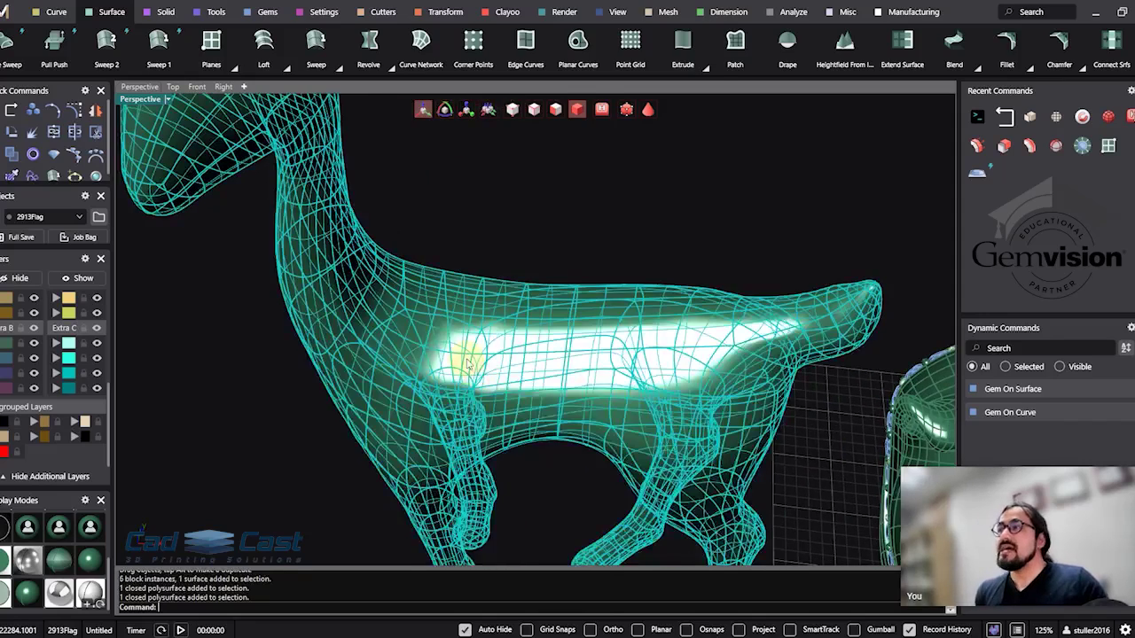
pyautogui.scroll(2, 469, 362)
pyautogui.middleClick(469, 362)
pyautogui.click(520, 427)
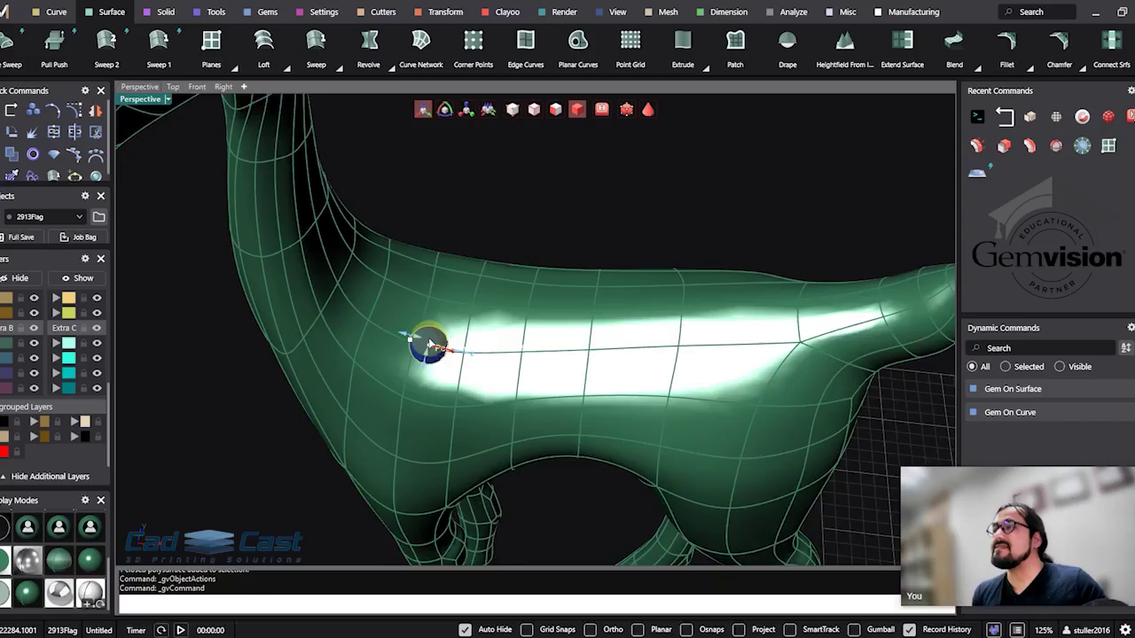
pyautogui.scroll(3, 490, 410)
pyautogui.moveTo(480, 378); pyautogui.dragTo(522, 410, button='right')
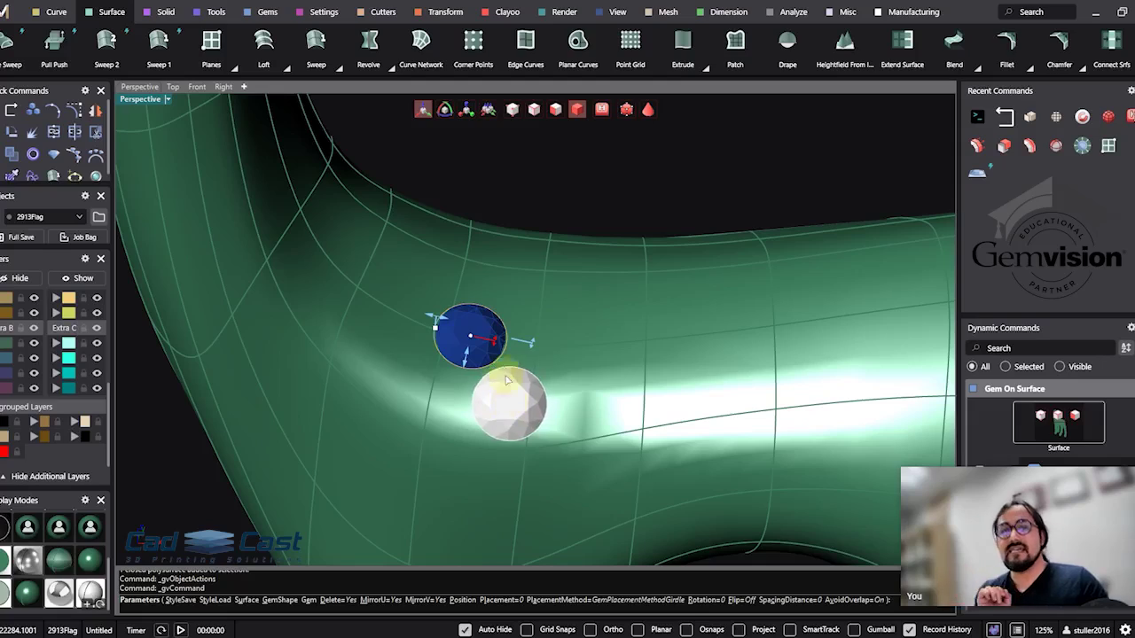
pyautogui.moveTo(507, 379); pyautogui.dragTo(460, 462, button='right')
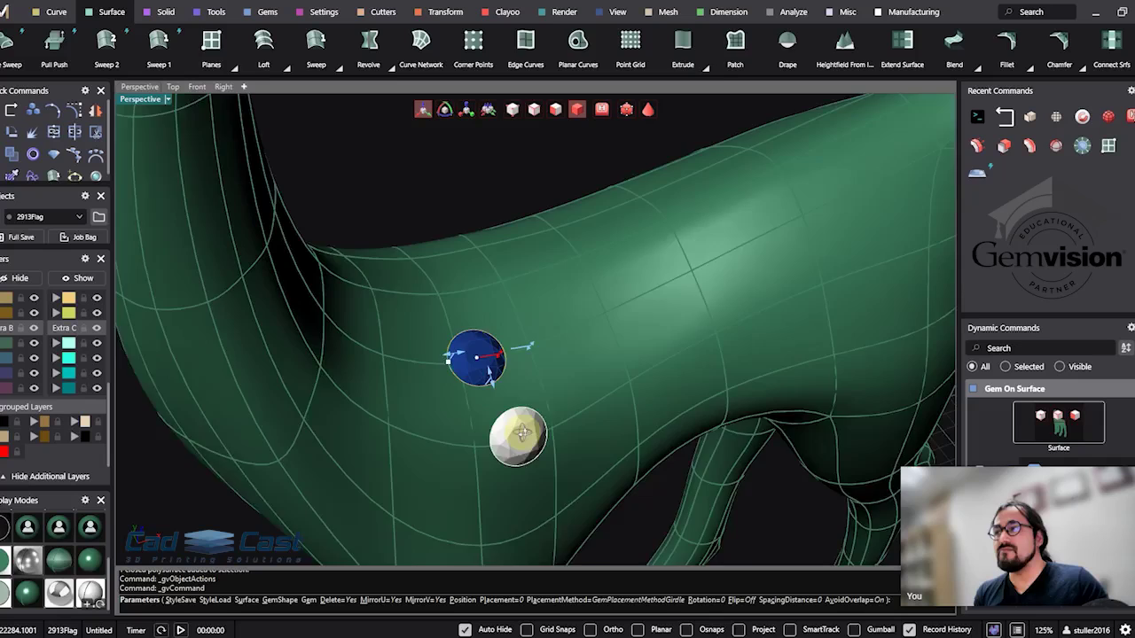
pyautogui.moveTo(523, 433); pyautogui.dragTo(451, 423, button='right')
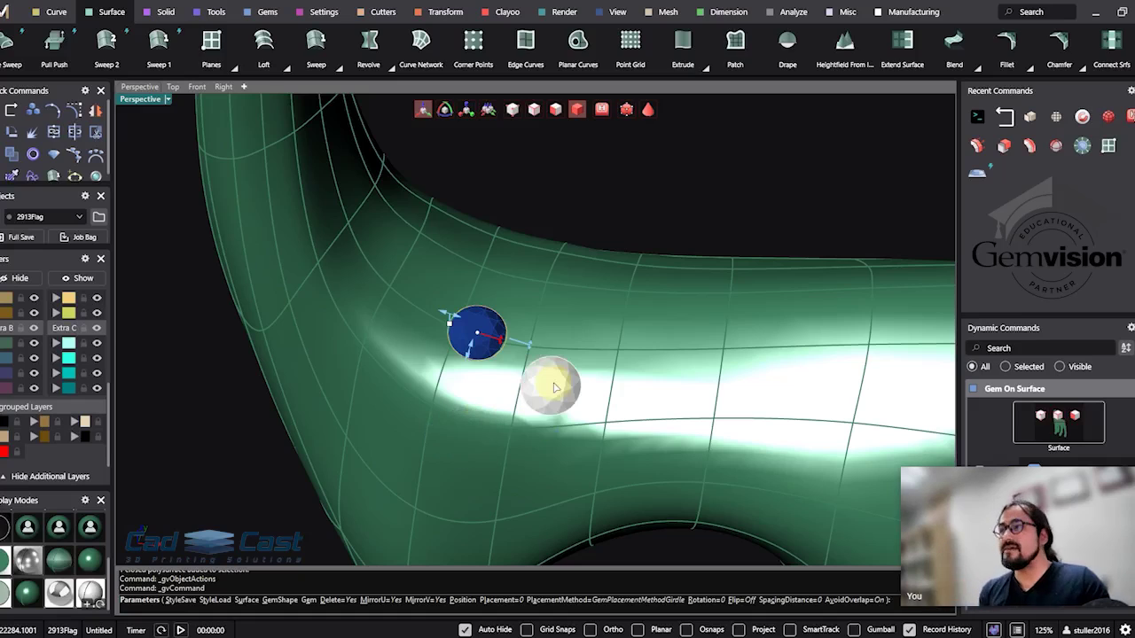
pyautogui.scroll(-2, 538, 378)
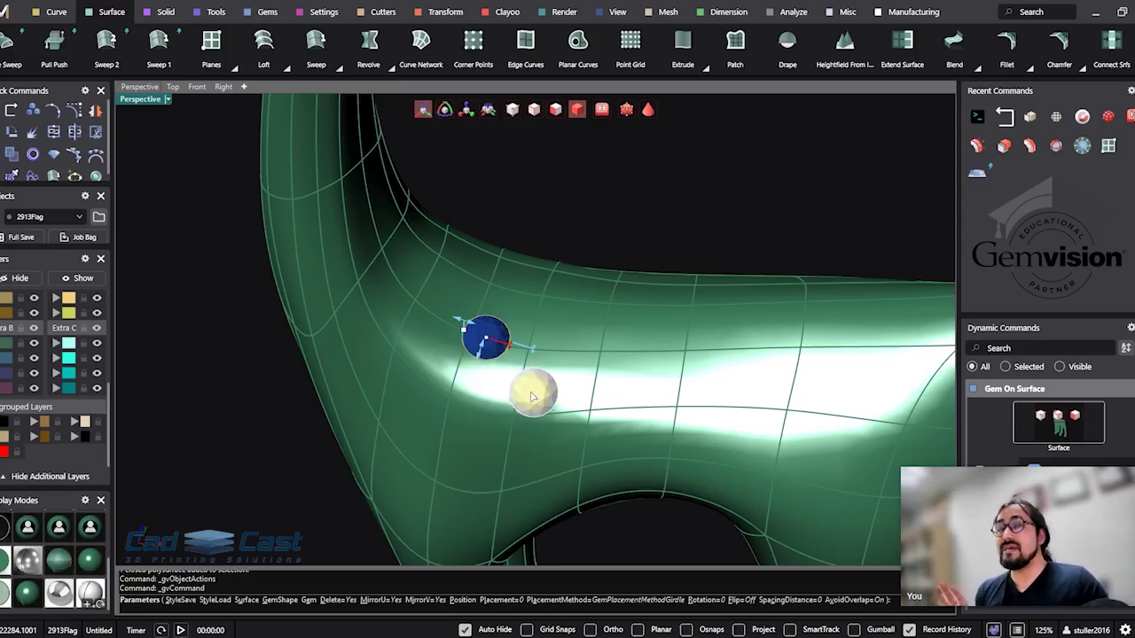
pyautogui.press('Escape')
# Try to place gems on the forehead of the animal head with Gem on Surface.
pyautogui.scroll(-6, 486, 333)
pyautogui.moveTo(852, 421); pyautogui.dragTo(601, 327, button='right')
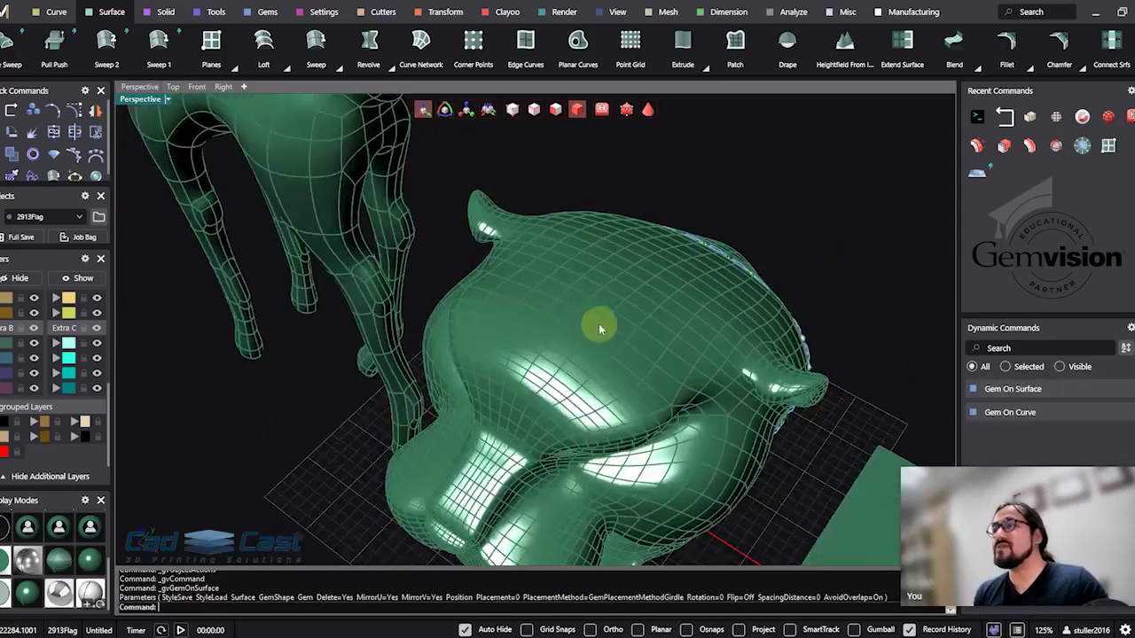
pyautogui.scroll(3, 598, 312)
pyautogui.click(594, 299)
pyautogui.middleClick(594, 298)
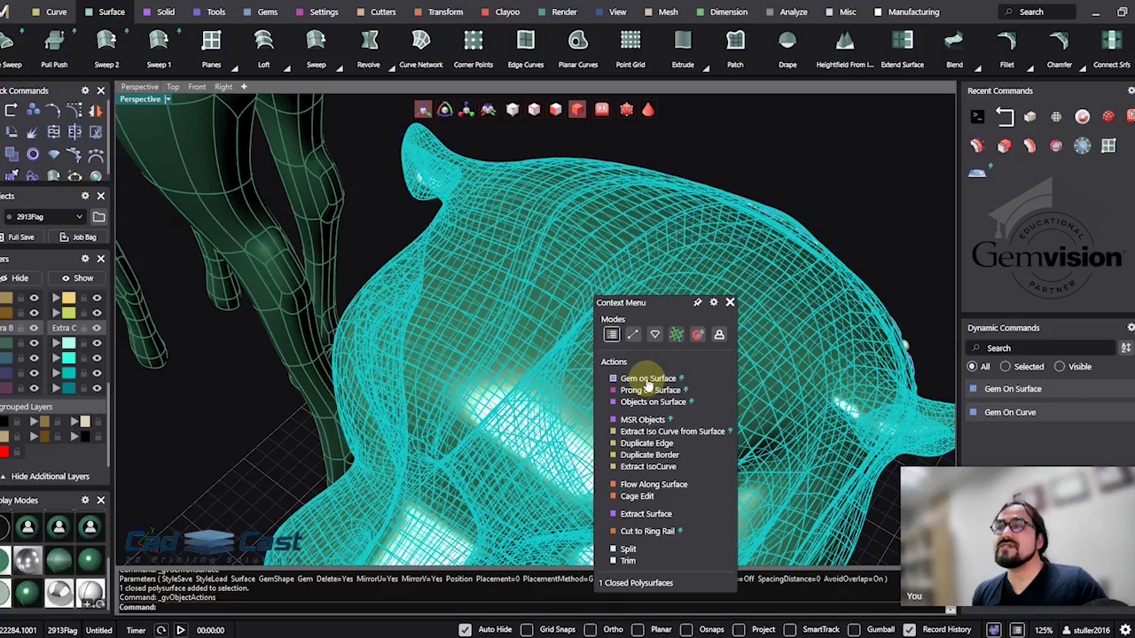
pyautogui.click(647, 380)
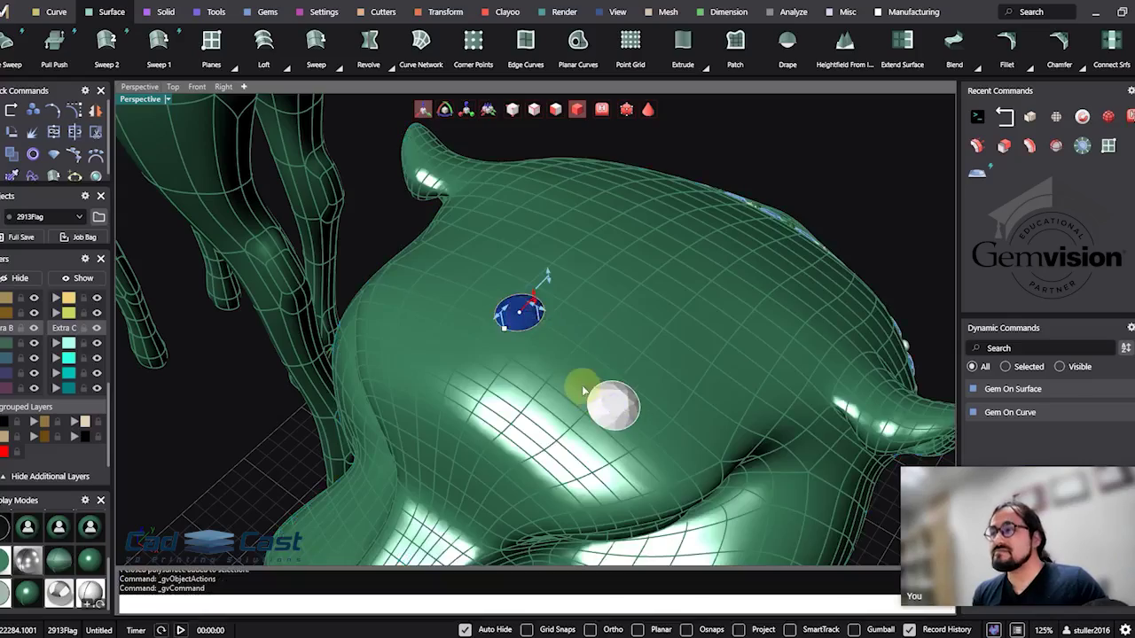
pyautogui.moveTo(618, 407)
pyautogui.mouseDown(button='right')
pyautogui.moveTo(520, 342)
pyautogui.moveTo(500, 370)
pyautogui.moveTo(559, 408)
pyautogui.moveTo(638, 381)
pyautogui.moveTo(637, 404)
pyautogui.moveTo(575, 386)
pyautogui.moveTo(577, 374)
pyautogui.moveTo(599, 399)
pyautogui.mouseUp(button='right')
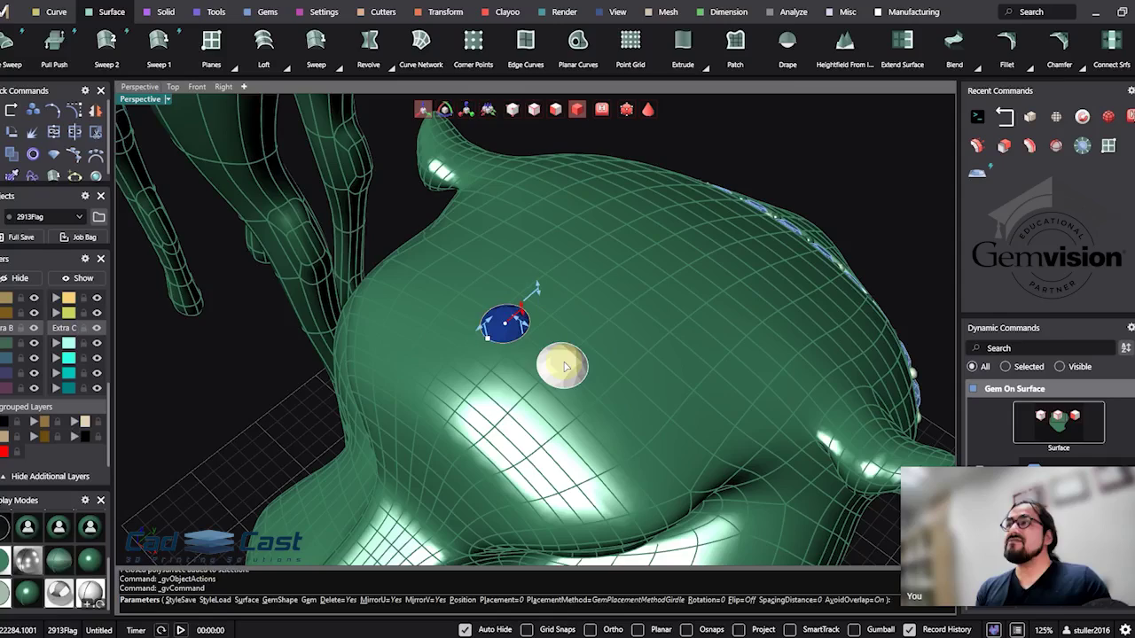
pyautogui.press('Escape')
# Start Gem Placer on the animal head's surface and turn off Mirror X.
pyautogui.scroll(-2, 561, 362)
pyautogui.moveTo(577, 372); pyautogui.dragTo(603, 292, button='right')
pyautogui.click(267, 12)
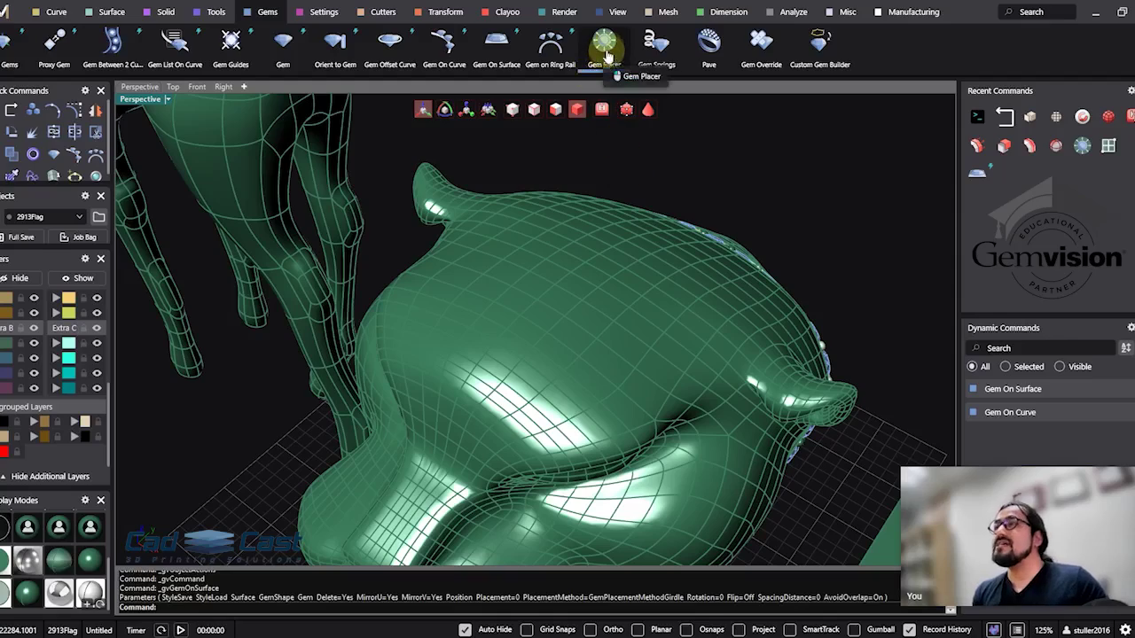
pyautogui.click(607, 49)
pyautogui.scroll(5, 523, 321)
pyautogui.click(529, 324)
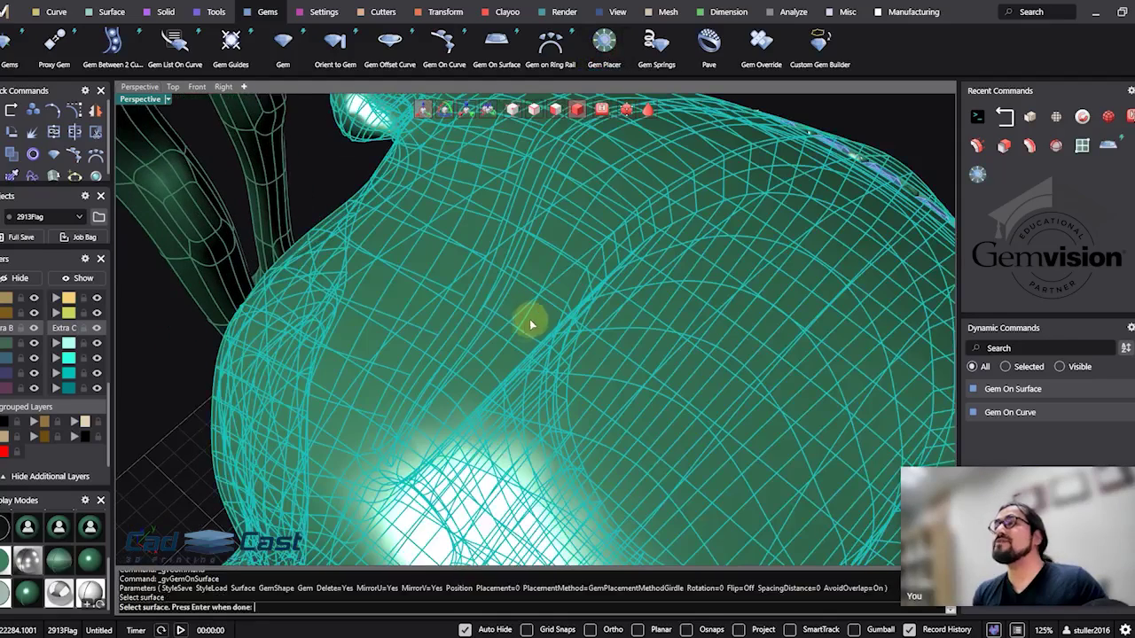
pyautogui.press('Return')
pyautogui.scroll(-3, 525, 327)
pyautogui.moveTo(525, 332); pyautogui.dragTo(498, 365, button='right')
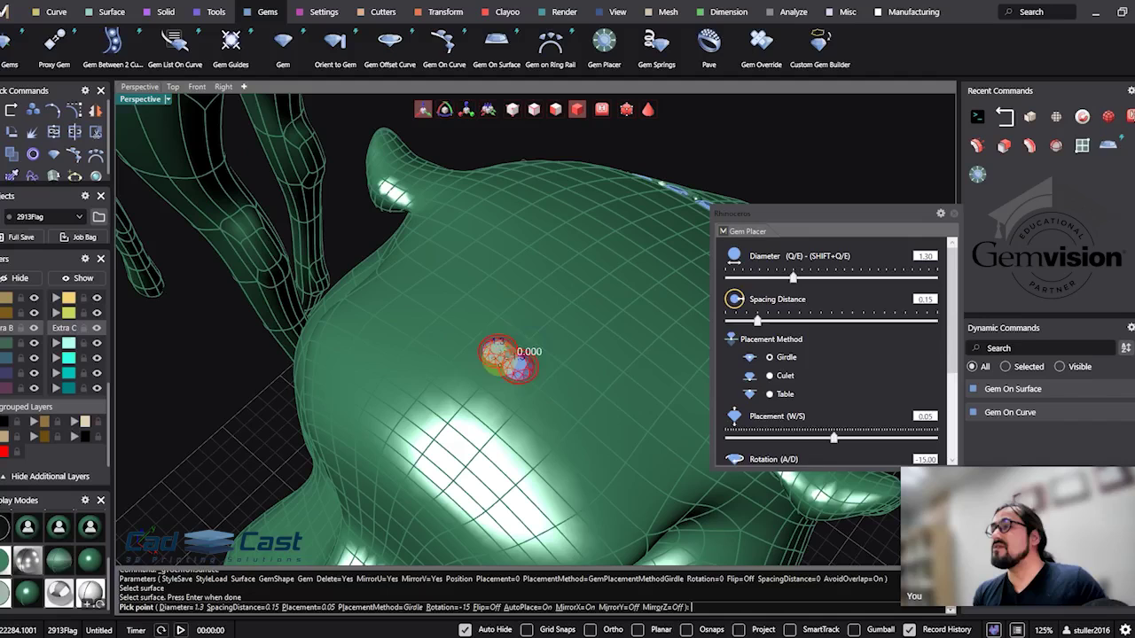
pyautogui.click(556, 369)
pyautogui.scroll(-3, 781, 397)
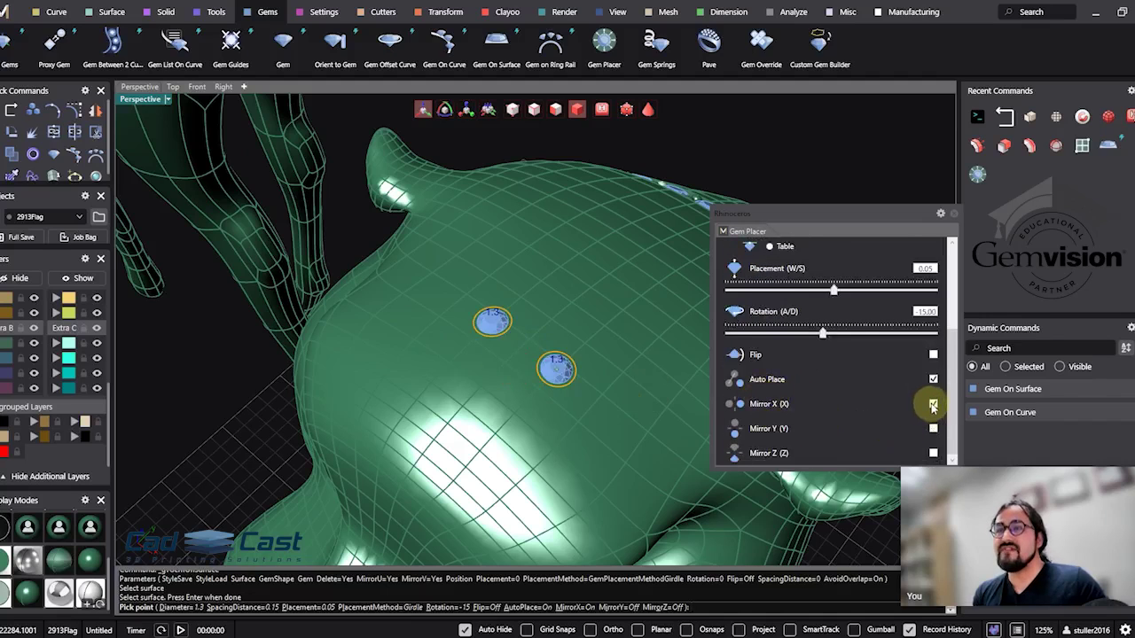
pyautogui.click(933, 405)
# Place two neighbouring 1.3 mm gems with 0.15 spacing on the forehead of the animal head.
pyautogui.moveTo(476, 287); pyautogui.dragTo(496, 340, button='right')
pyautogui.scroll(4, 496, 340)
pyautogui.click(437, 296)
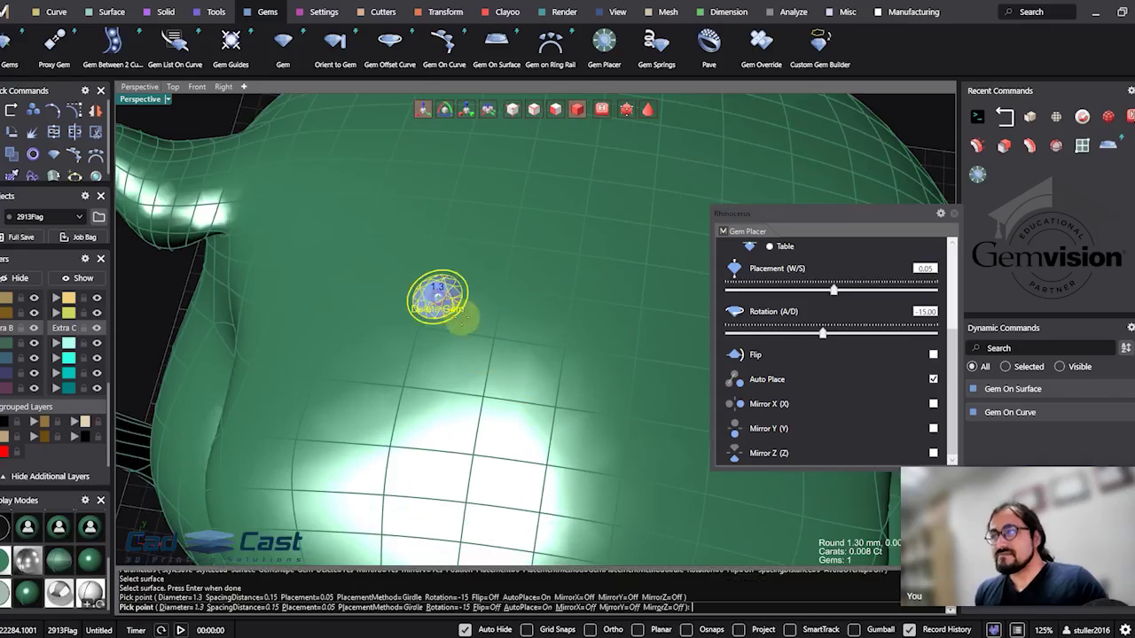
pyautogui.scroll(5, 484, 352)
pyautogui.click(447, 306)
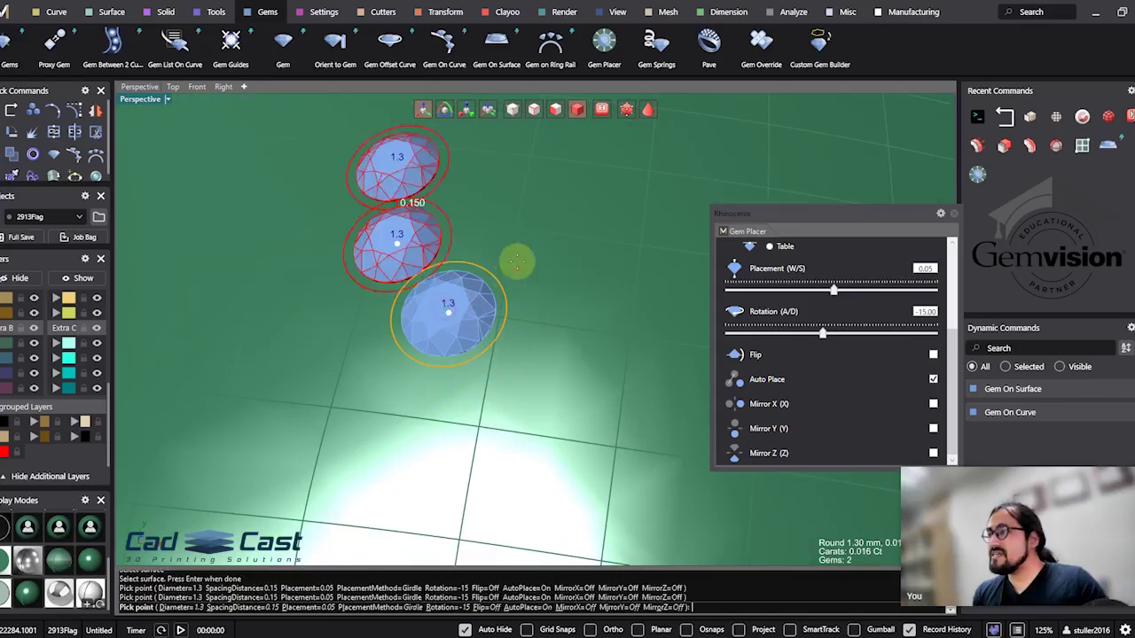
# Extend the forehead cluster with two more adjacent 1.3 mm gems, keeping the 0.15 spacing.
pyautogui.moveTo(535, 232); pyautogui.dragTo(493, 373, button='right')
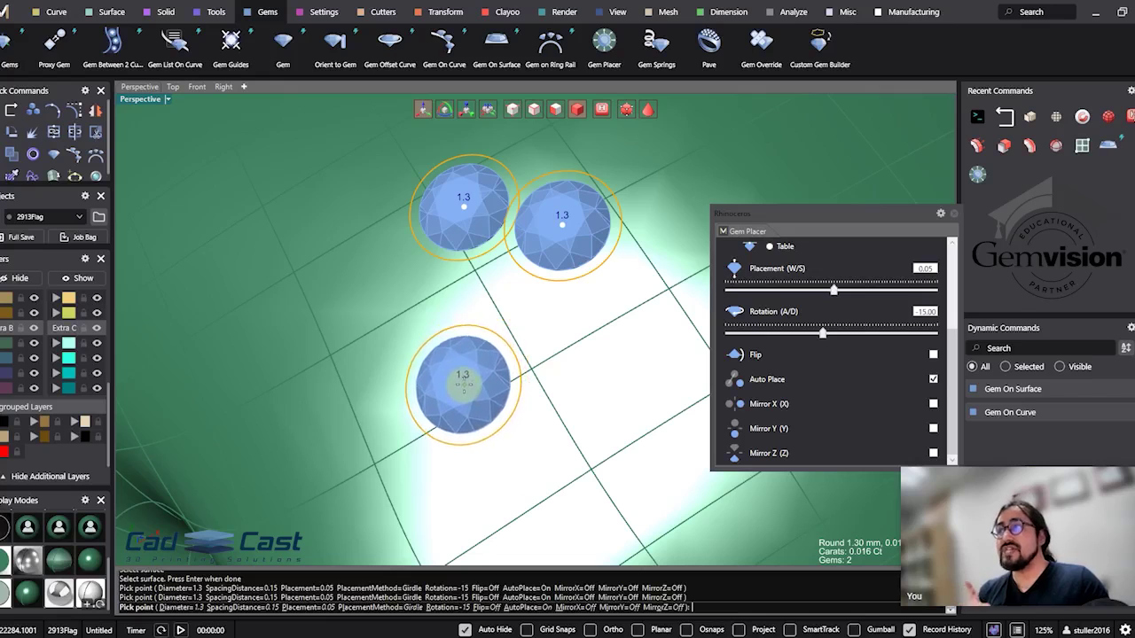
pyautogui.scroll(-2, 499, 360)
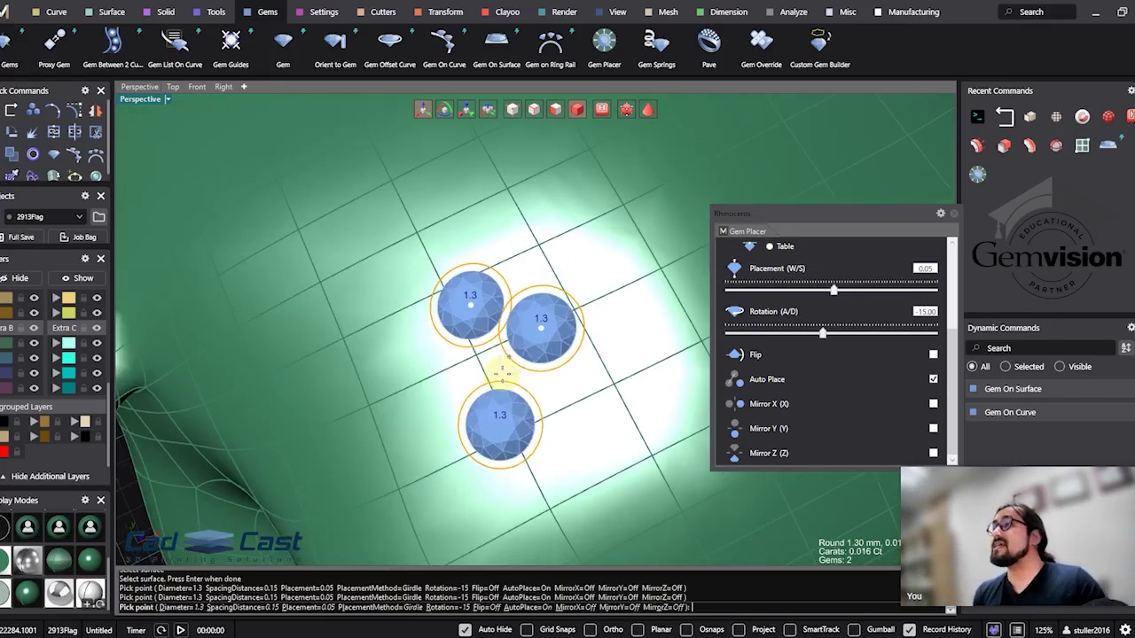
pyautogui.moveTo(500, 389); pyautogui.dragTo(492, 405, button='right')
pyautogui.scroll(3, 490, 398)
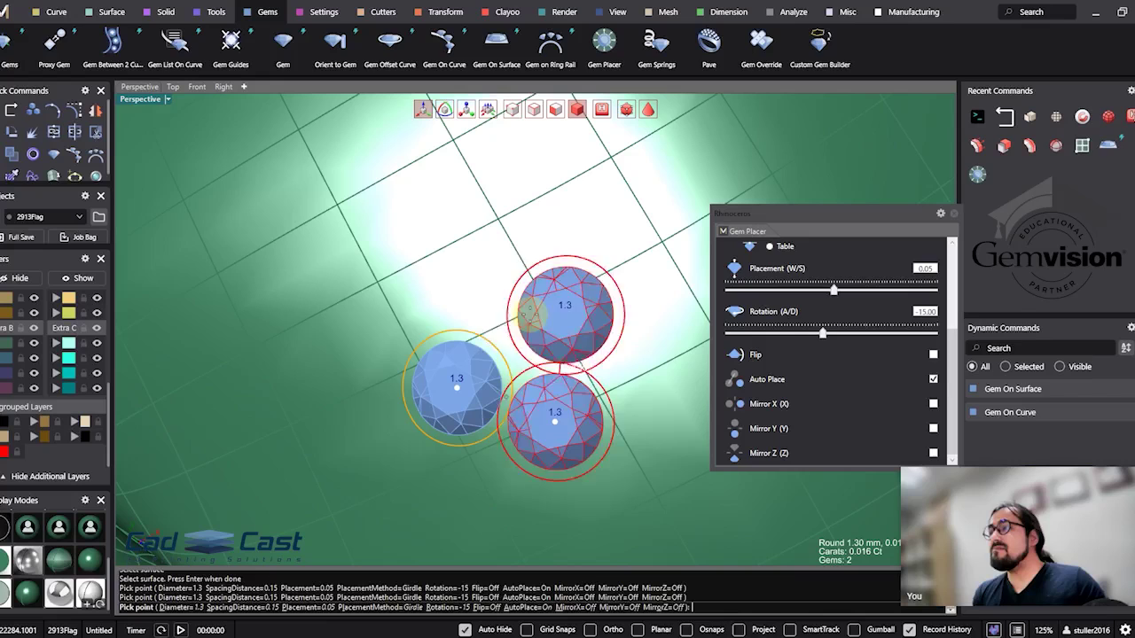
pyautogui.click(528, 319)
pyautogui.click(628, 329)
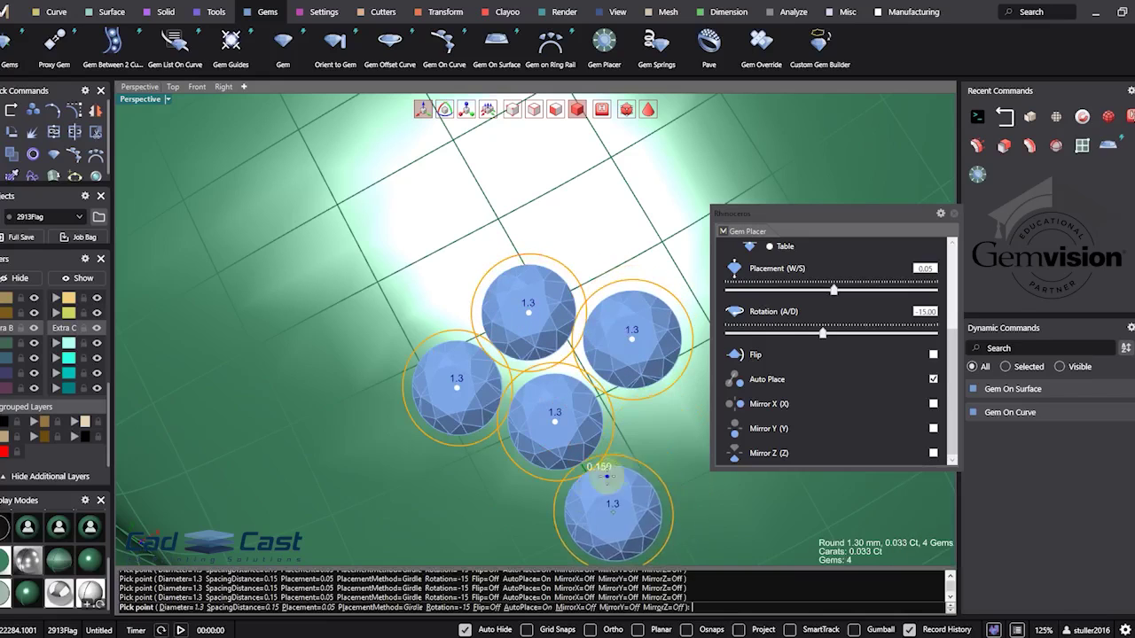
# Examine how the preview of a further 1.3 mm gem spaces itself beside the forehead cluster at 0.15 spacing.
pyautogui.scroll(2, 590, 409)
pyautogui.keyDown('shift'); pyautogui.moveTo(591, 388); pyautogui.dragTo(417, 399, button='right'); pyautogui.keyUp('shift')
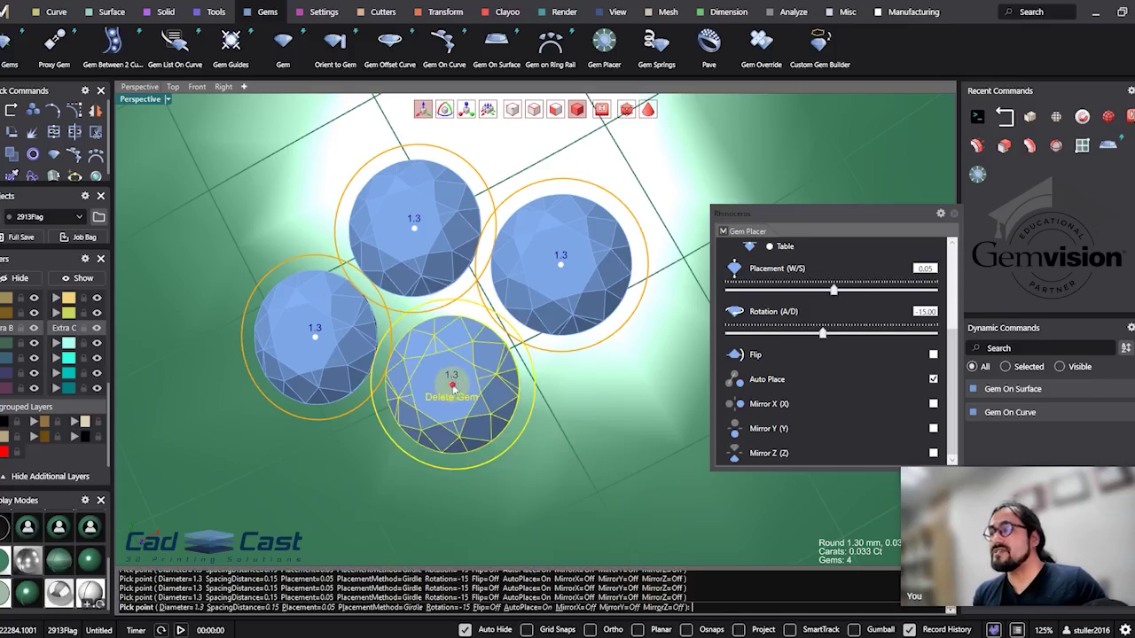
pyautogui.moveTo(453, 386)
pyautogui.mouseDown()
pyautogui.moveTo(449, 503)
pyautogui.moveTo(471, 398)
pyautogui.mouseUp()
pyautogui.scroll(-3, 471, 398)
pyautogui.moveTo(455, 443); pyautogui.dragTo(508, 427, button='right')
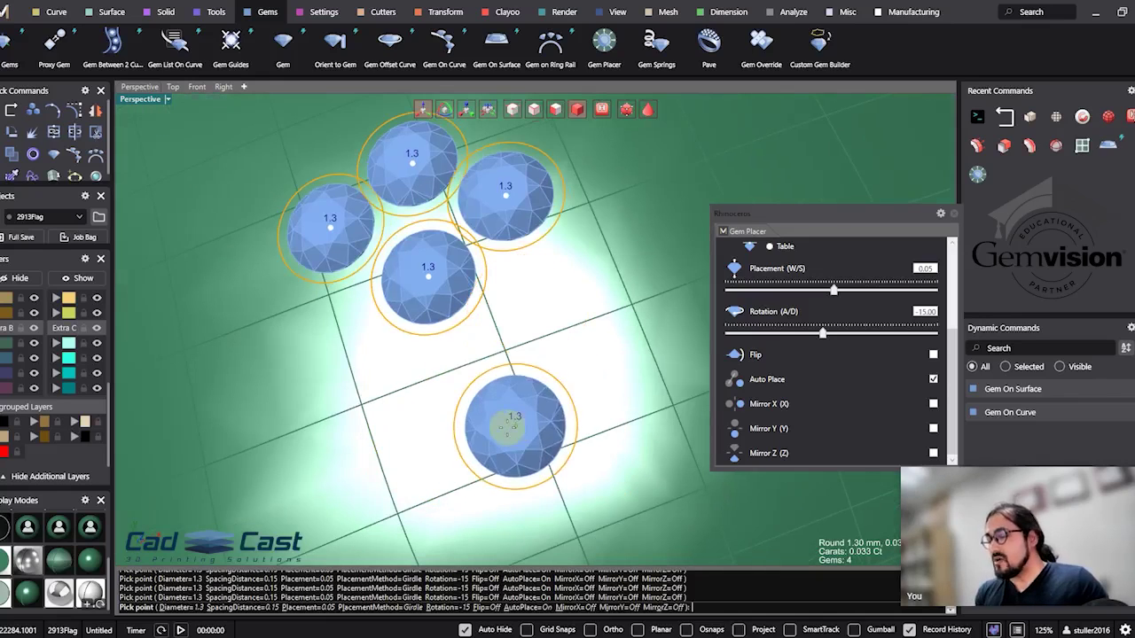
pyautogui.scroll(3, 515, 403)
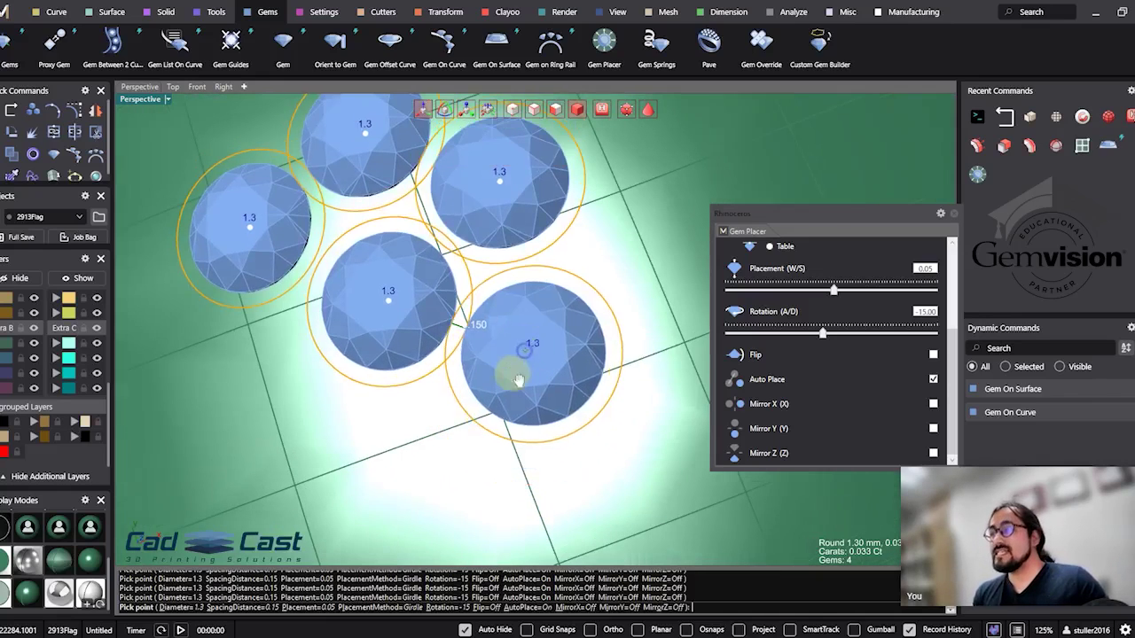
# Set the diameter of the next gem to 1.1 mm while previewing it beside the forehead cluster.
pyautogui.scroll(2, 518, 379)
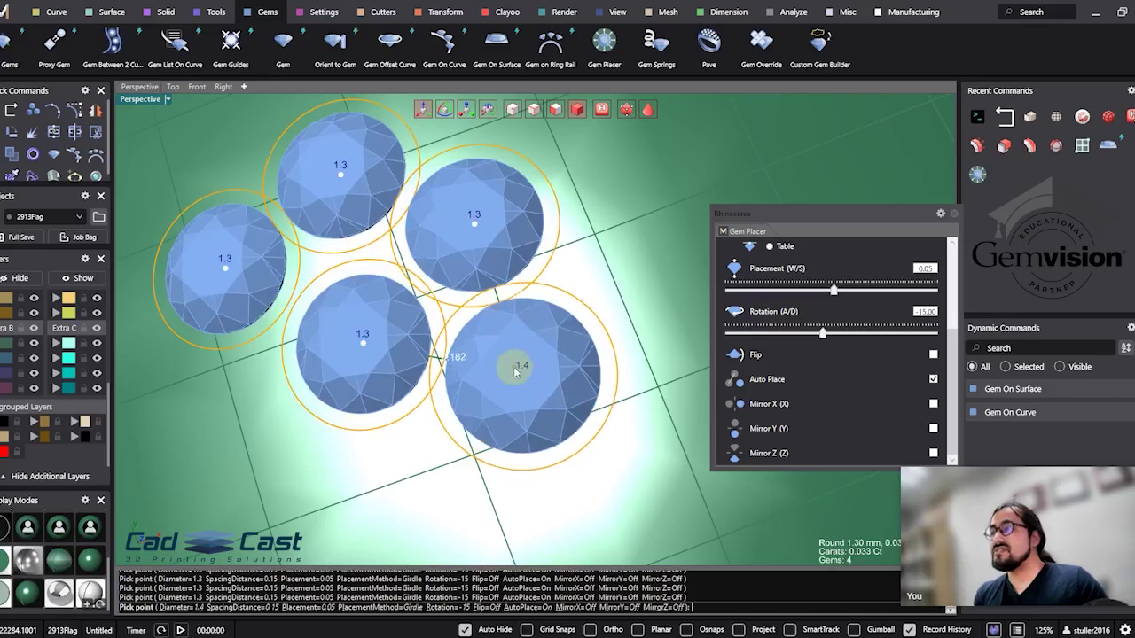
pyautogui.press('e')
pyautogui.press('e')
pyautogui.press('e')
pyautogui.press('e')
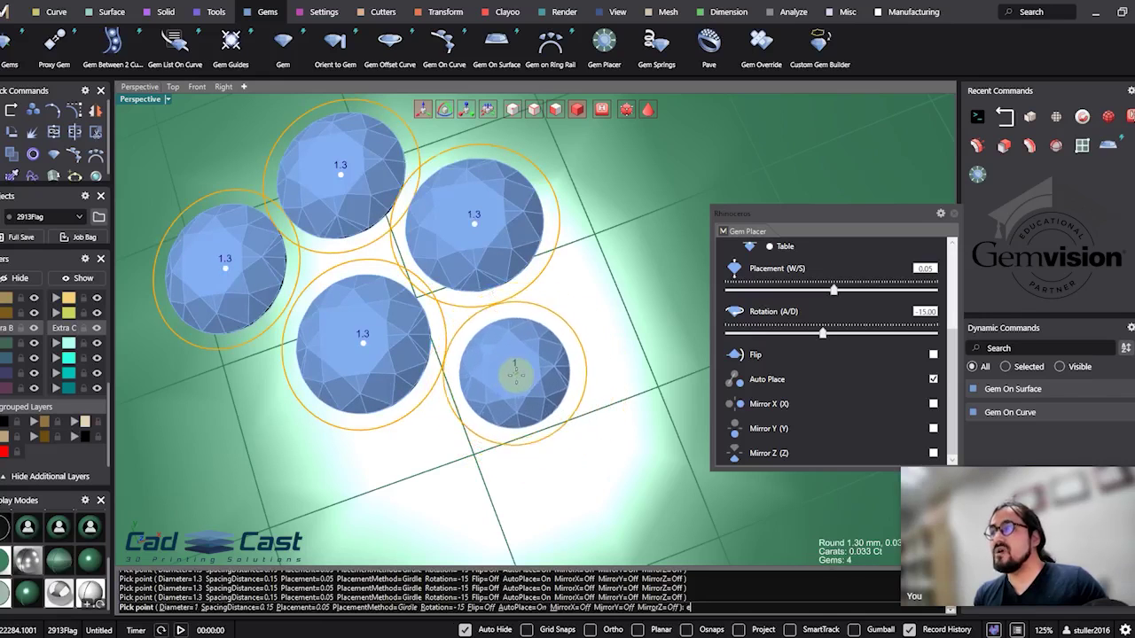
pyautogui.press('e')
pyautogui.scroll(-6, 497, 366)
pyautogui.moveTo(518, 376); pyautogui.dragTo(540, 379, button='right')
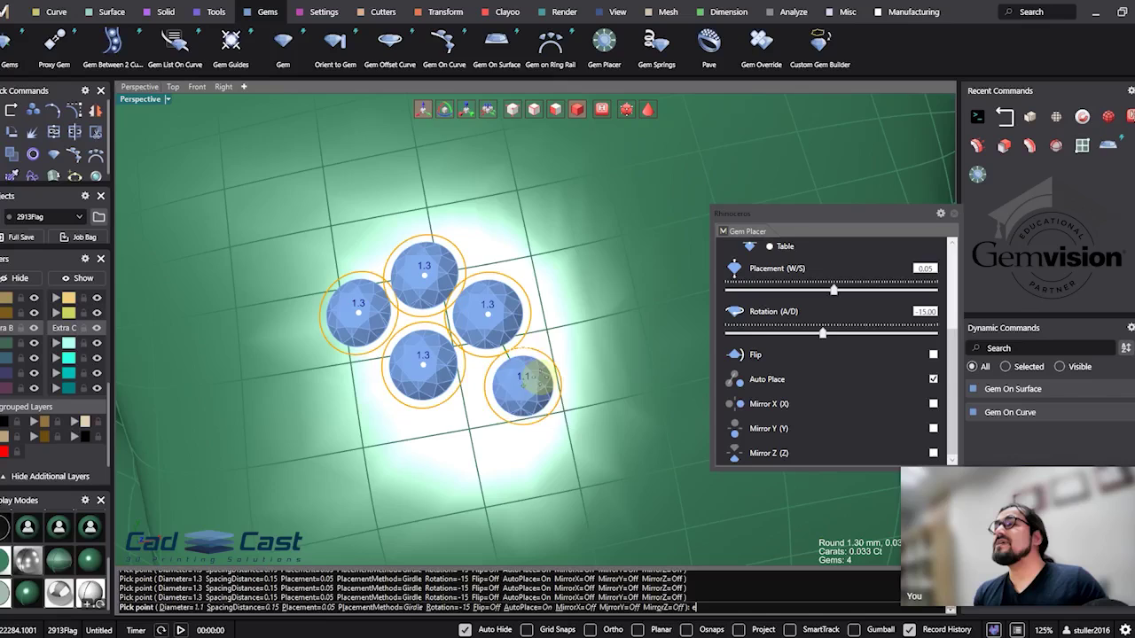
# Turn on Mirror X and place three mirrored pairs of 1.1 mm gems in columns near the head's centreline, above the cluster.
pyautogui.scroll(-6, 530, 380)
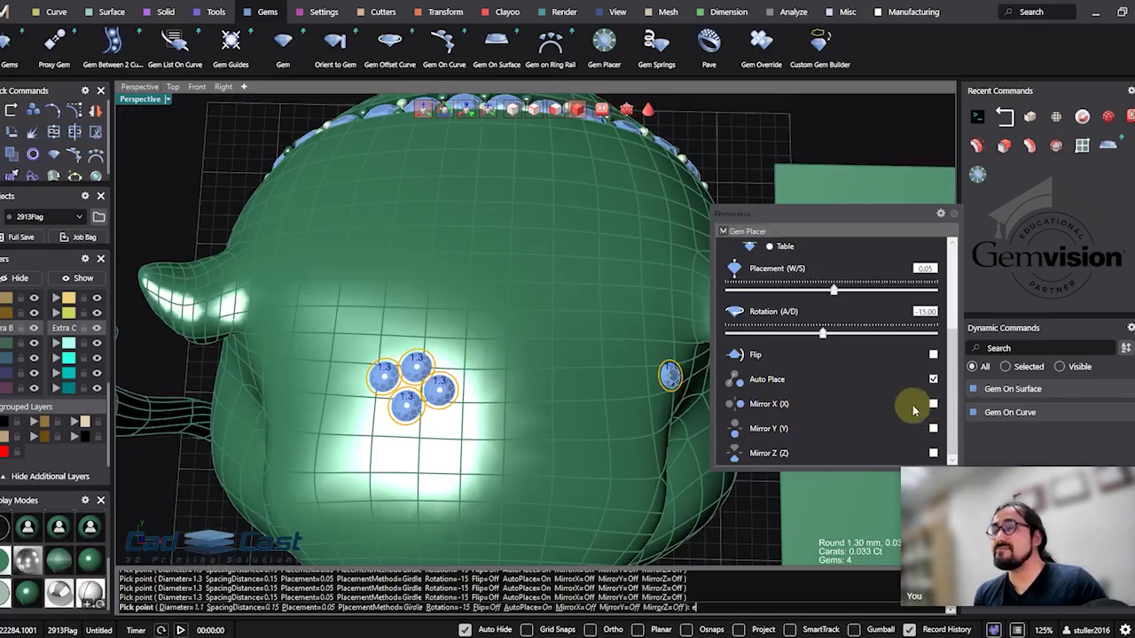
pyautogui.click(933, 404)
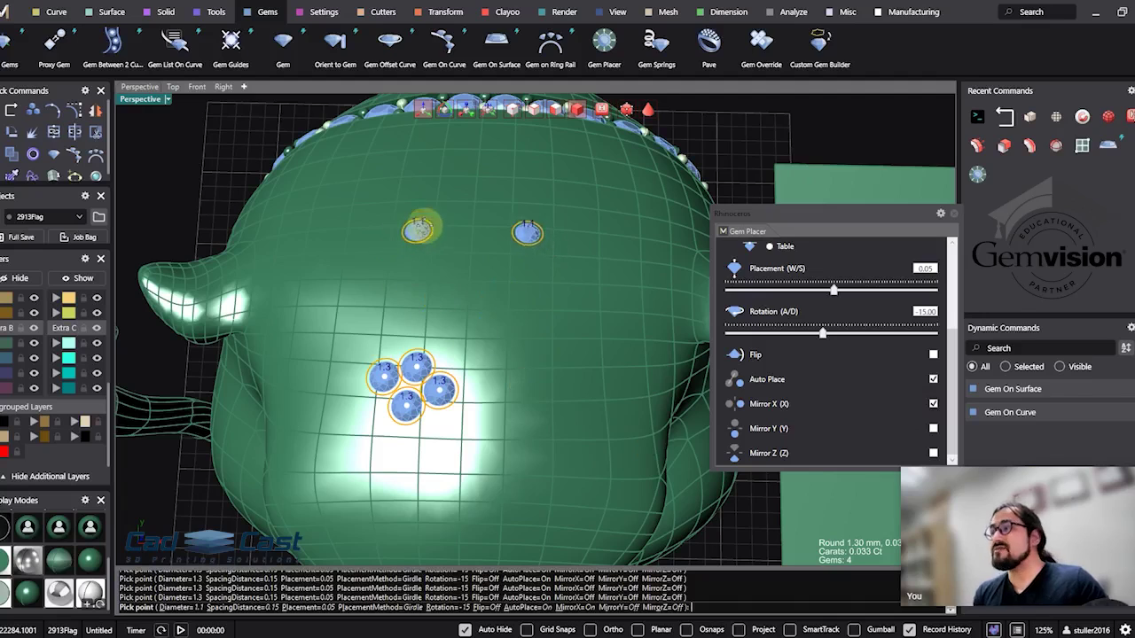
pyautogui.scroll(4, 432, 249)
pyautogui.moveTo(437, 258); pyautogui.dragTo(483, 280, button='right')
pyautogui.click(489, 231)
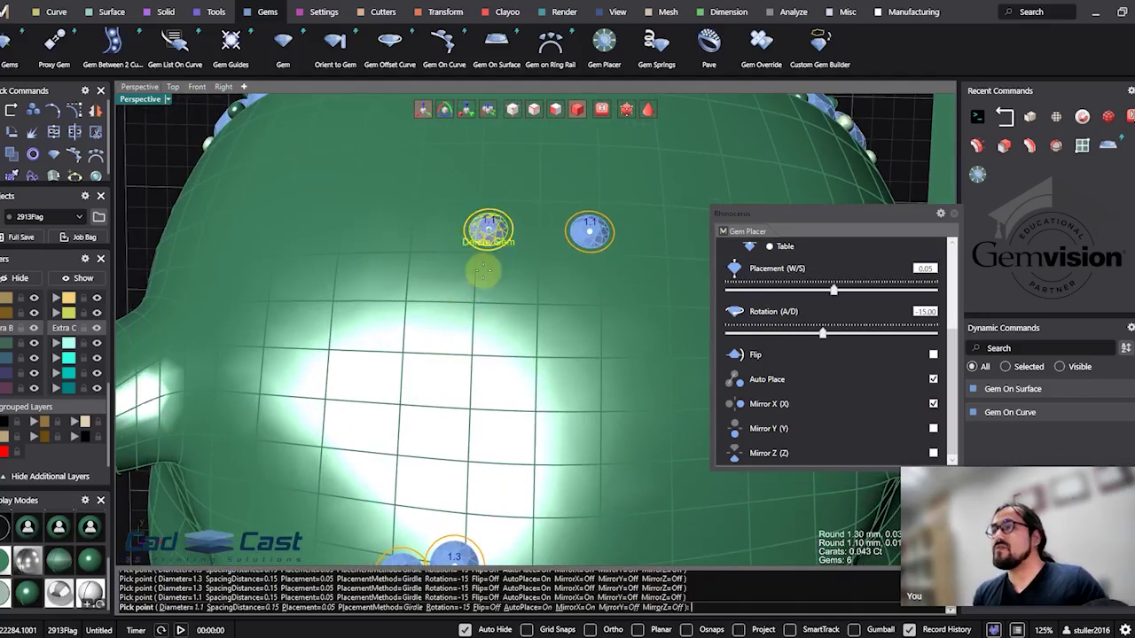
pyautogui.click(484, 282)
pyautogui.click(491, 348)
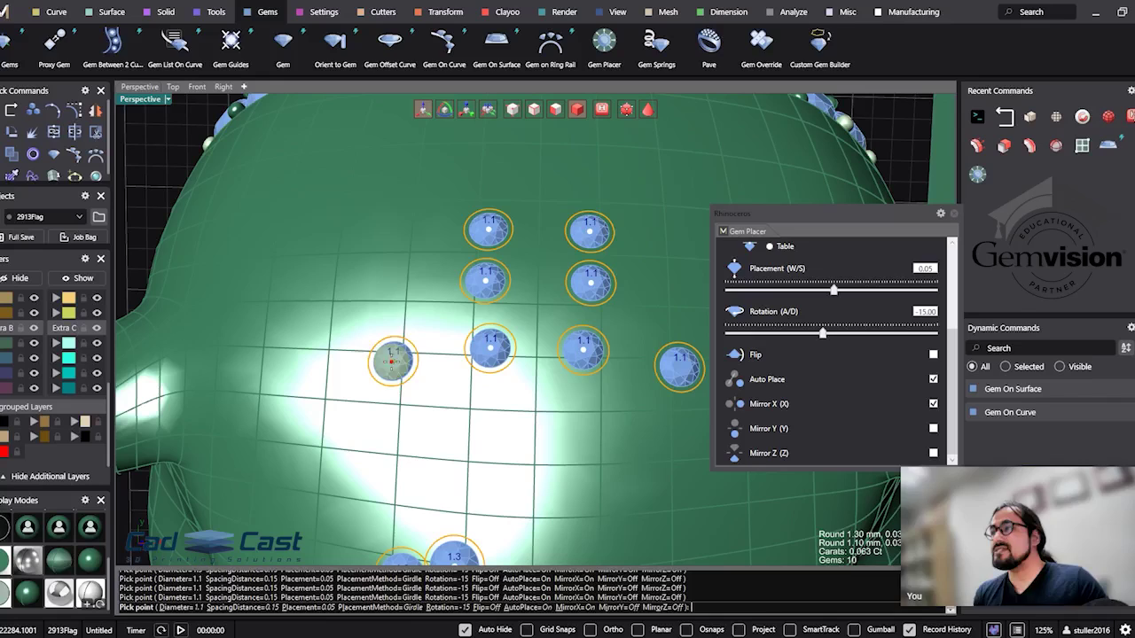
# Add three more mirrored pairs of 1.1 mm gems as outer columns beside the existing mirrored ones.
pyautogui.click(391, 361)
pyautogui.click(390, 300)
pyautogui.click(401, 232)
pyautogui.scroll(-3, 402, 232)
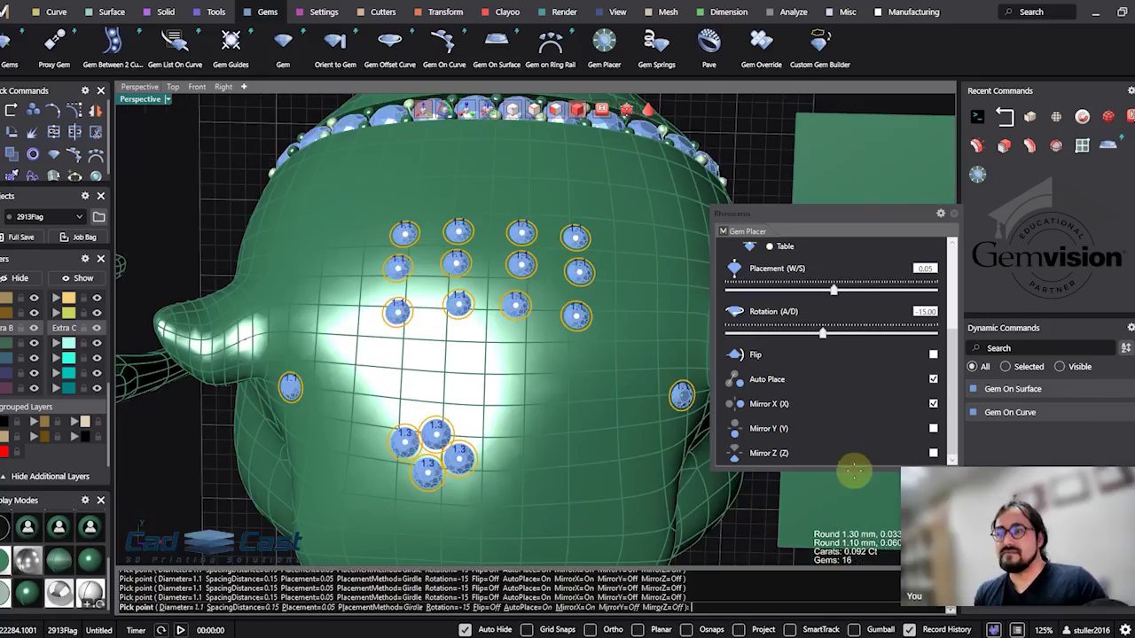
# Set the placement method to Culet and preview the mirrored 1.1 mm gems on the head's surface from an angled view.
pyautogui.scroll(2, 823, 404)
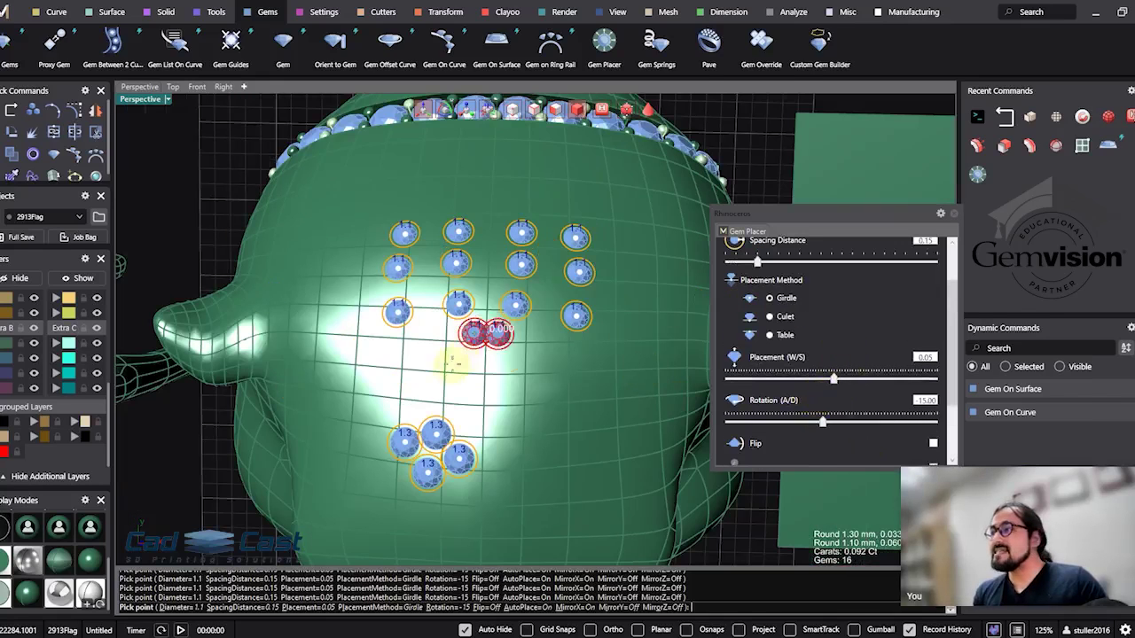
pyautogui.scroll(5, 452, 363)
pyautogui.moveTo(451, 362); pyautogui.dragTo(475, 354, button='right')
pyautogui.click(477, 352)
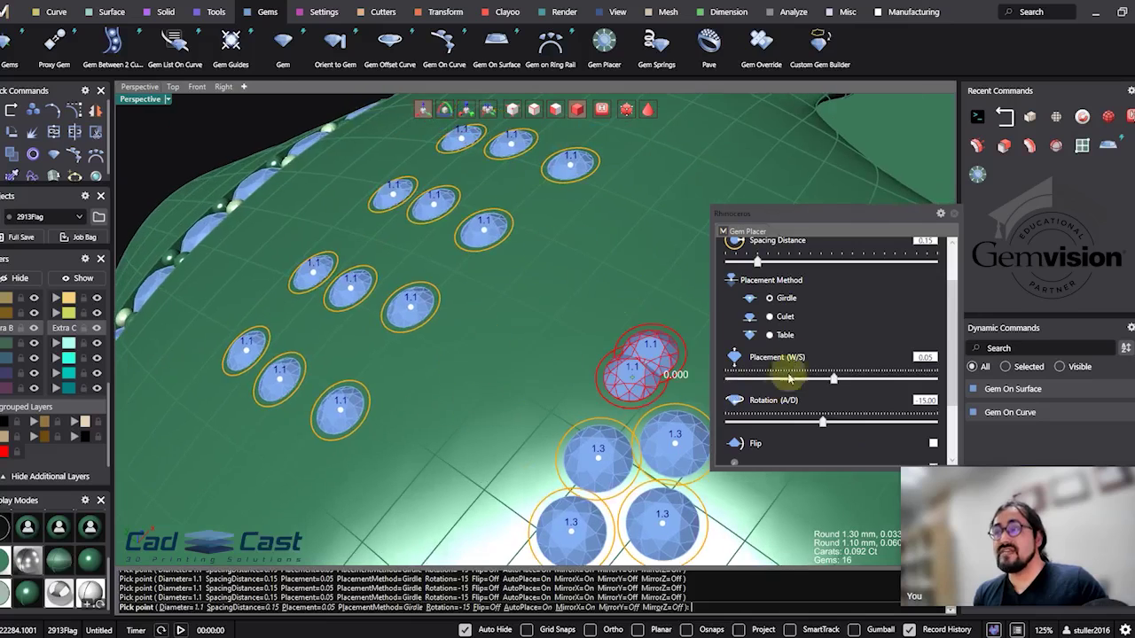
pyautogui.click(780, 322)
pyautogui.scroll(3, 497, 381)
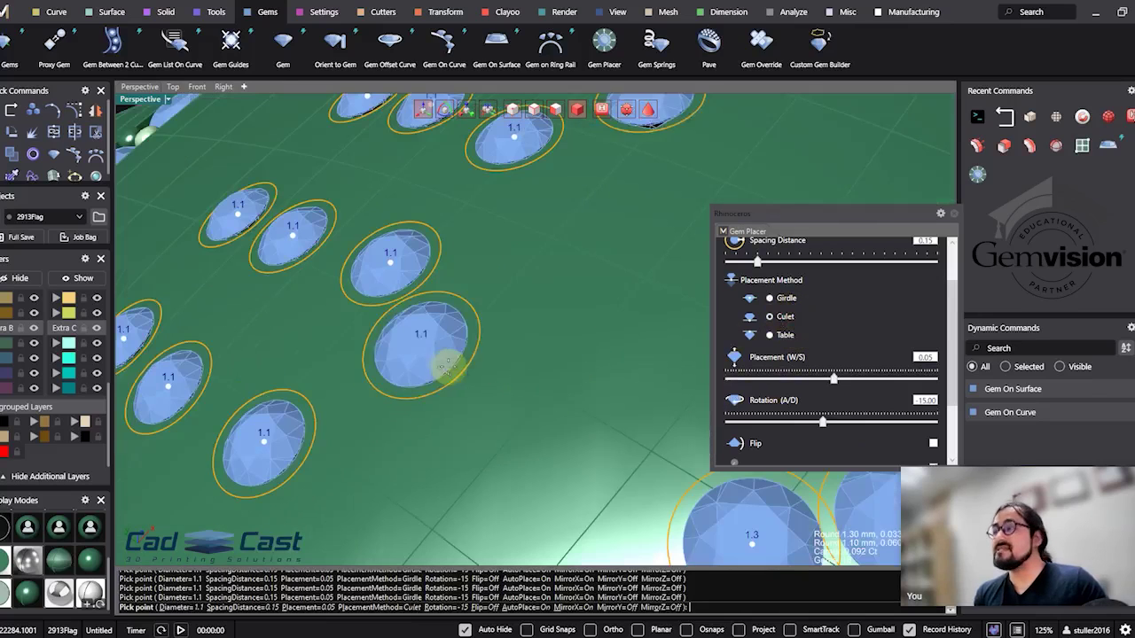
# Set the placement method to Table and preview the mirrored 1.1 mm gems sunk into the head's surface.
pyautogui.click(770, 335)
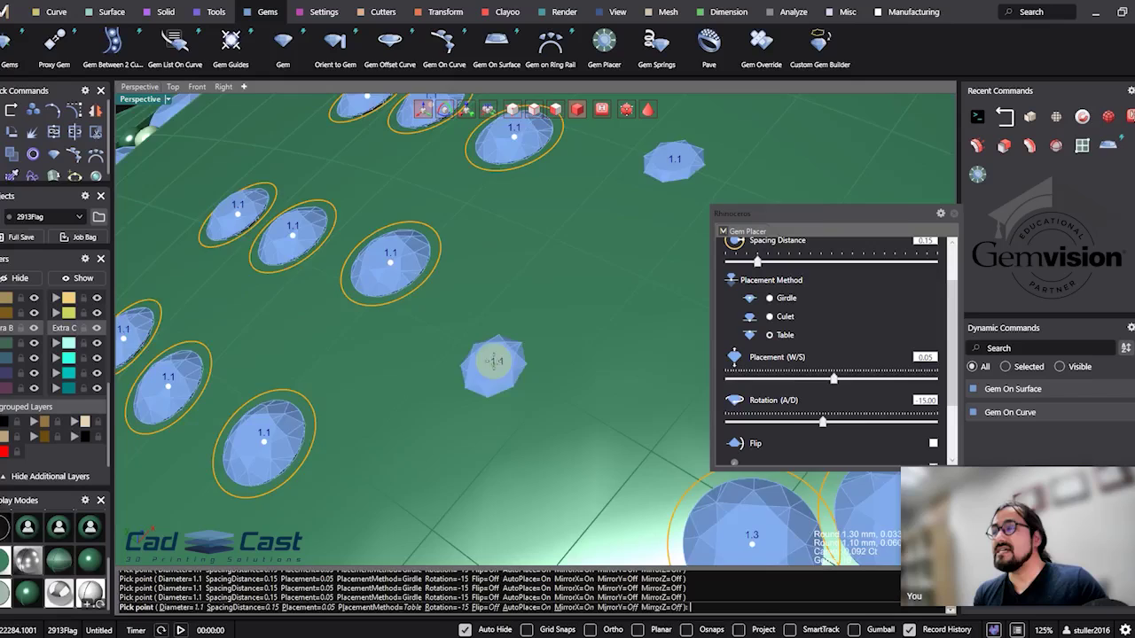
pyautogui.scroll(-3, 520, 393)
pyautogui.scroll(2, 497, 399)
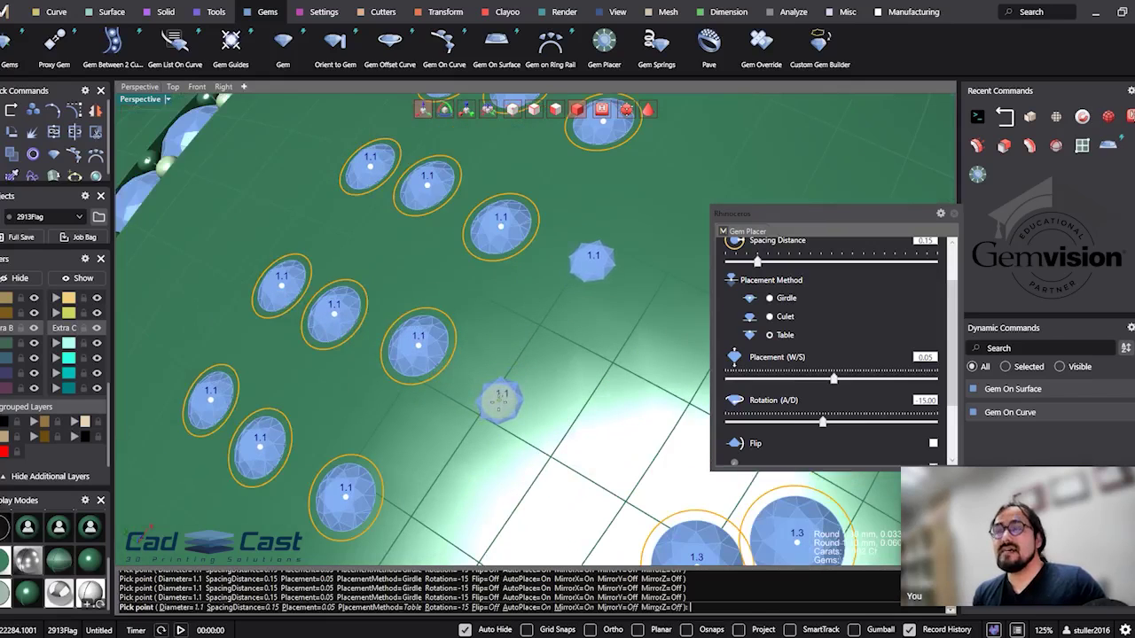